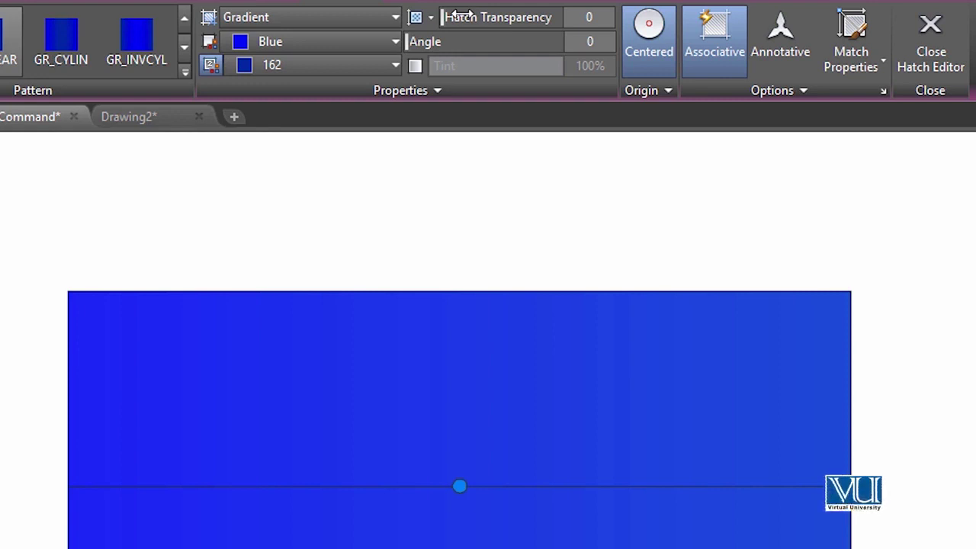
- Raise the blue gradient fill's hatch transparency from 0 to 13
drag(450, 16, 547, 20)
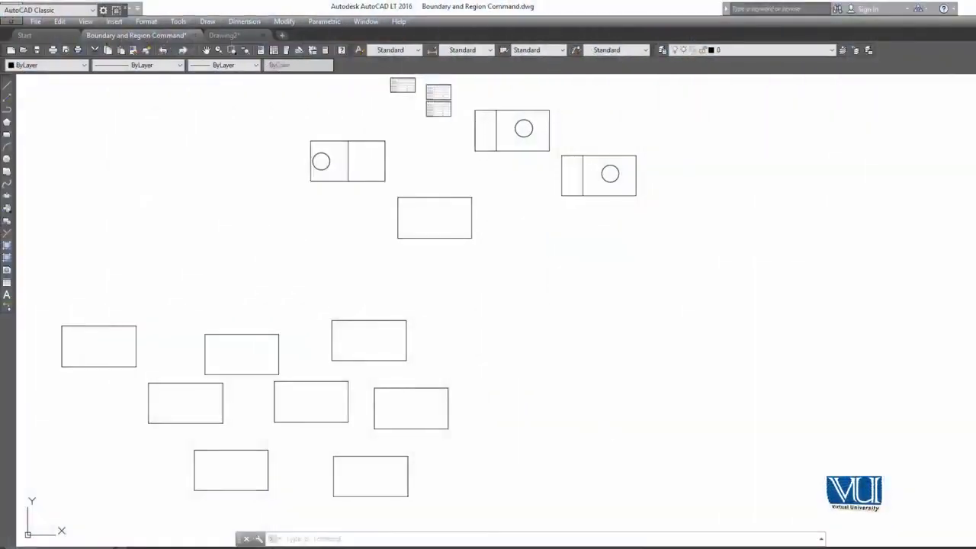
- Select every rectangle and circle with one crossing window and delete them
scroll(406, 223, down, 6)
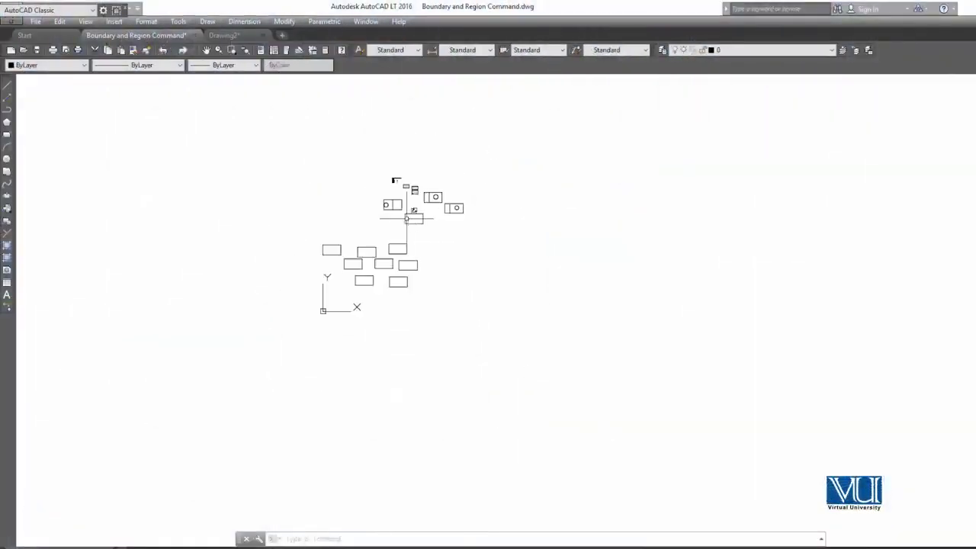
click(585, 124)
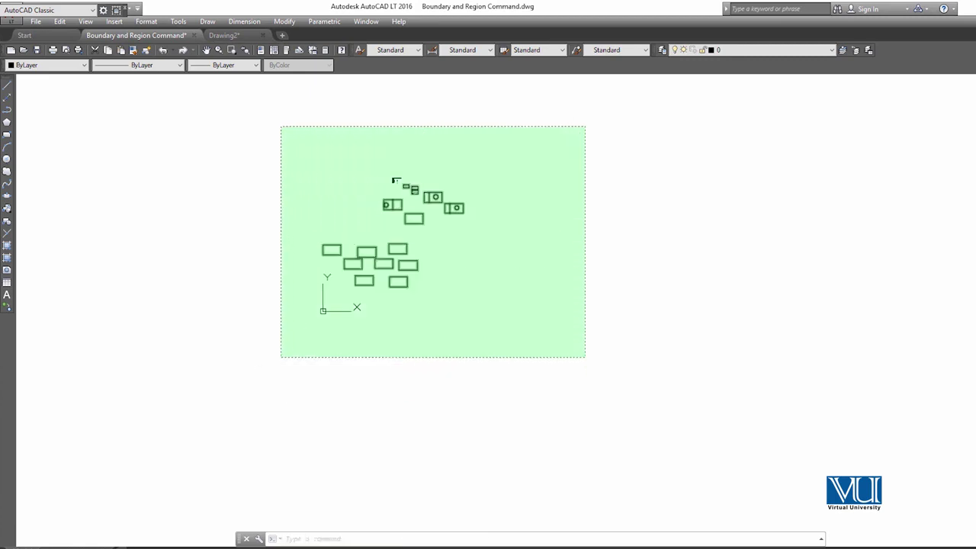
click(280, 355)
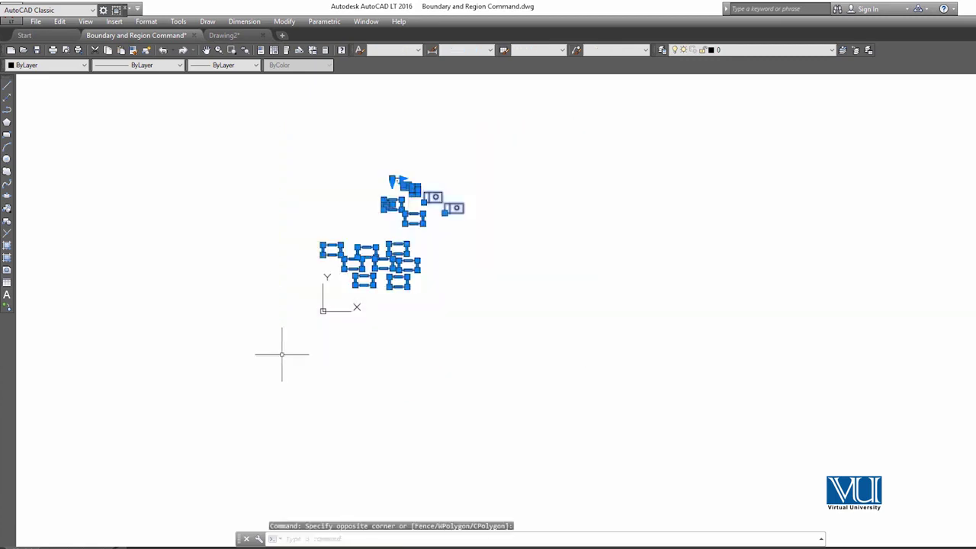
key(Delete)
scroll(293, 350, up, 7)
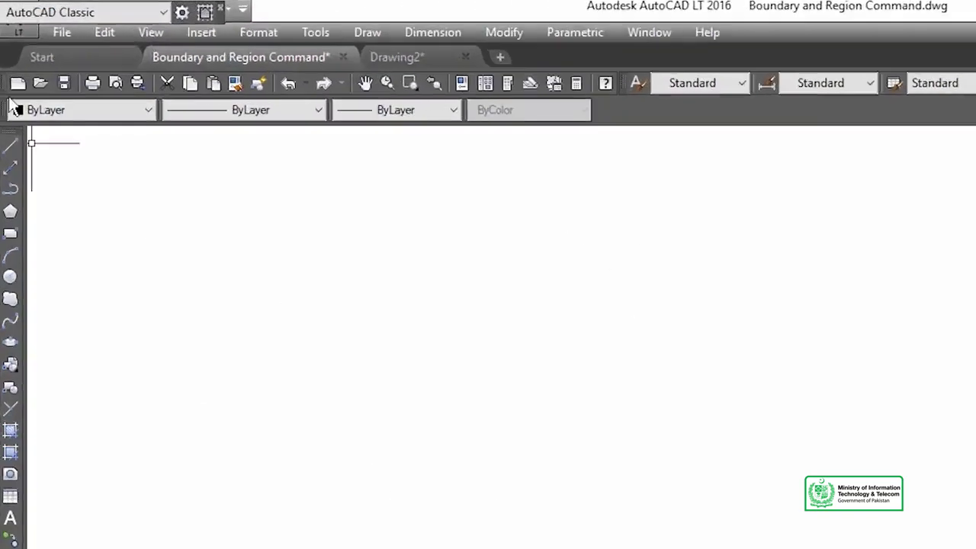
- Draw a new rectangle from two opposite corners
click(12, 263)
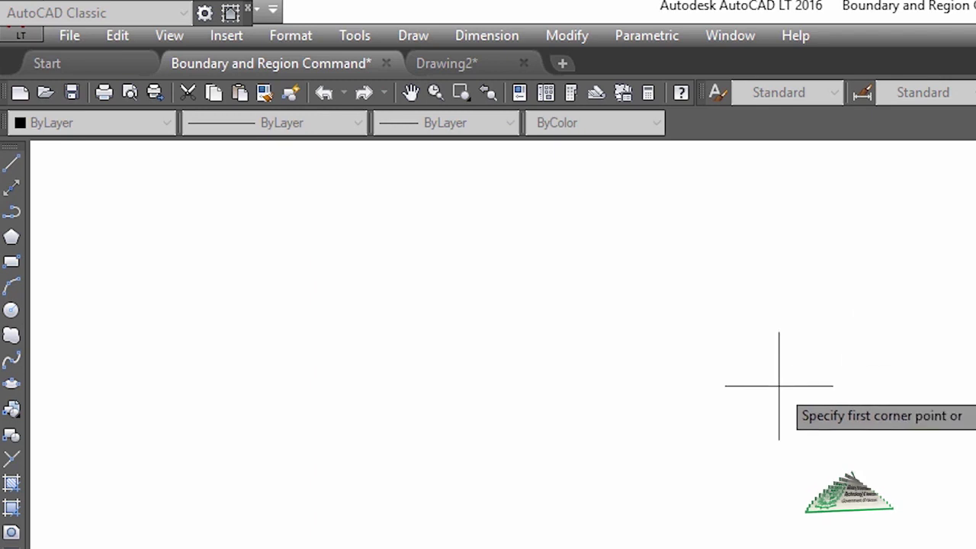
click(307, 145)
click(656, 356)
text(H)
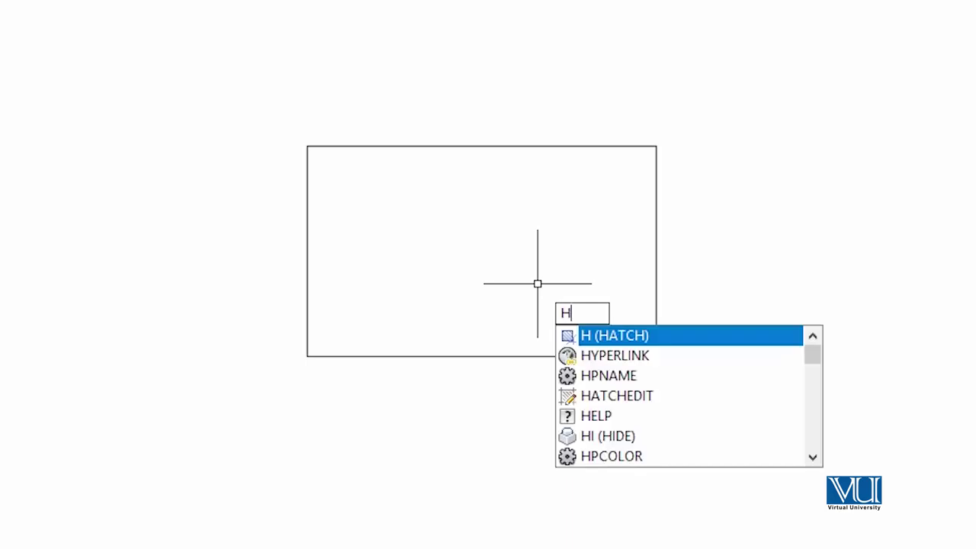
- Fill the rectangle with a gradient hatch running from Blue to colour 162
key(Return)
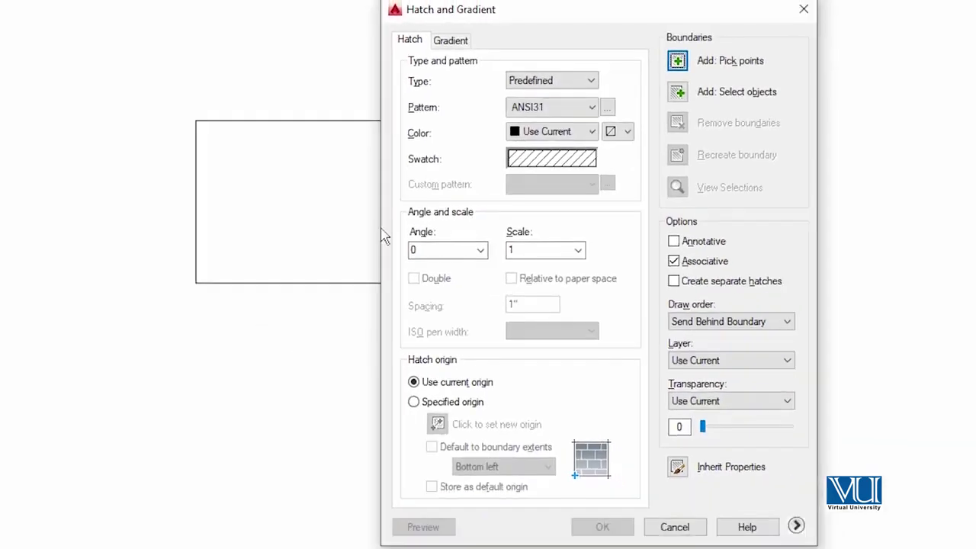
click(450, 40)
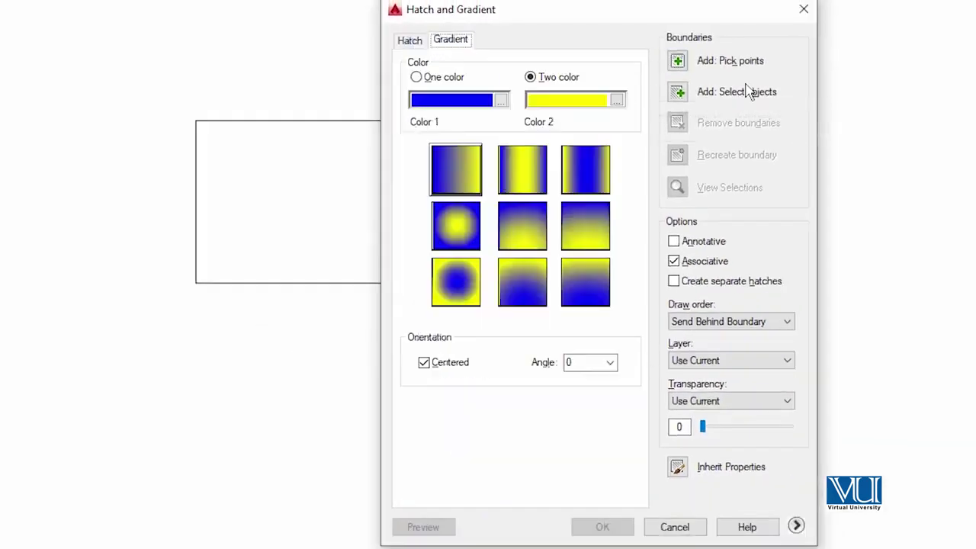
click(616, 100)
click(643, 215)
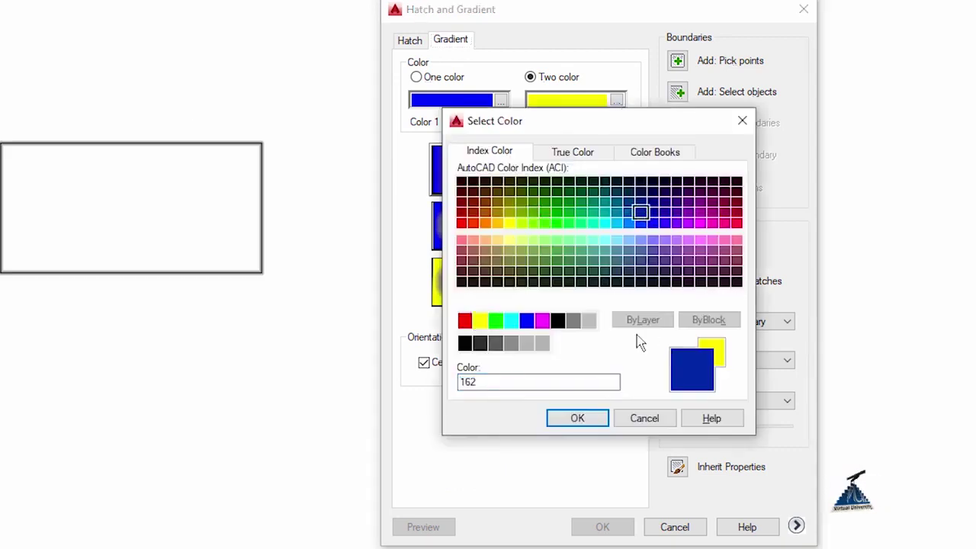
click(578, 420)
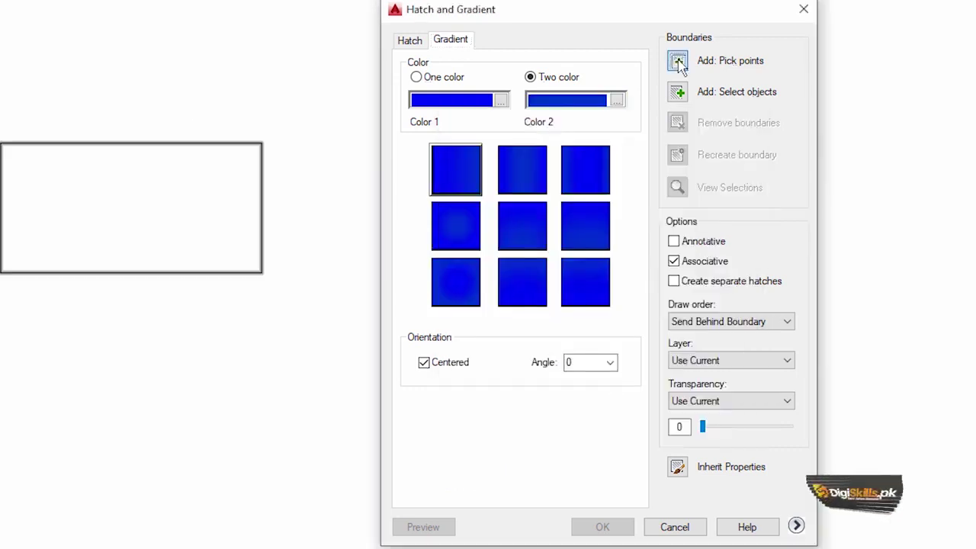
click(678, 61)
key(Return)
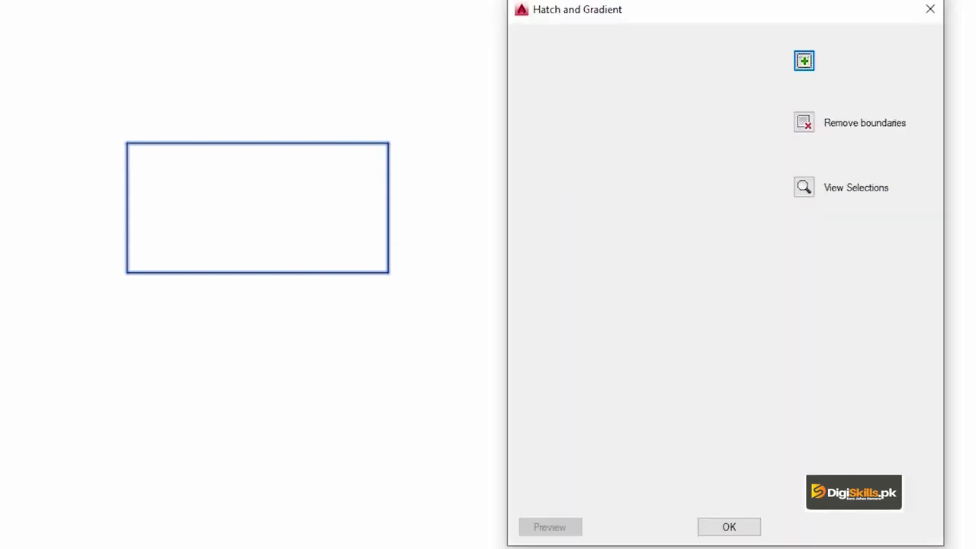
key(Return)
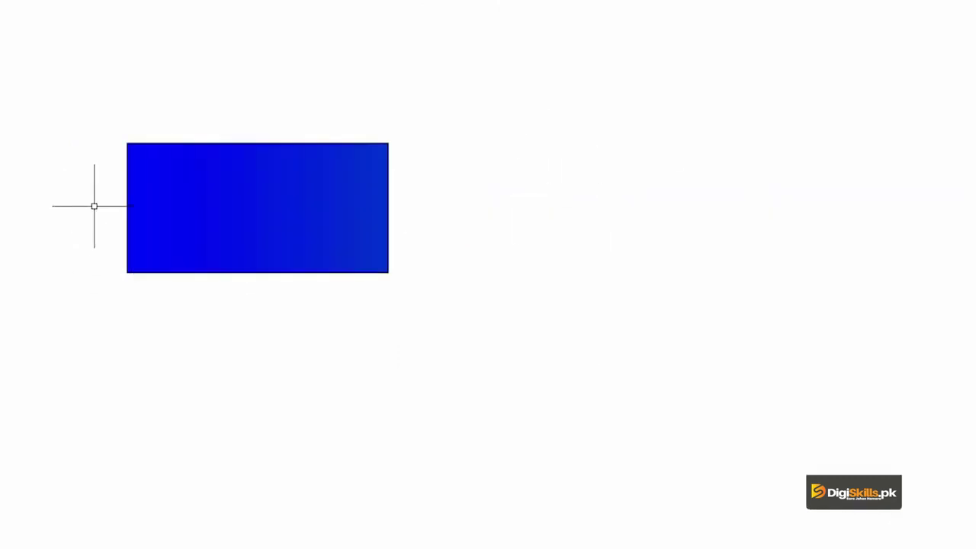
key(Return)
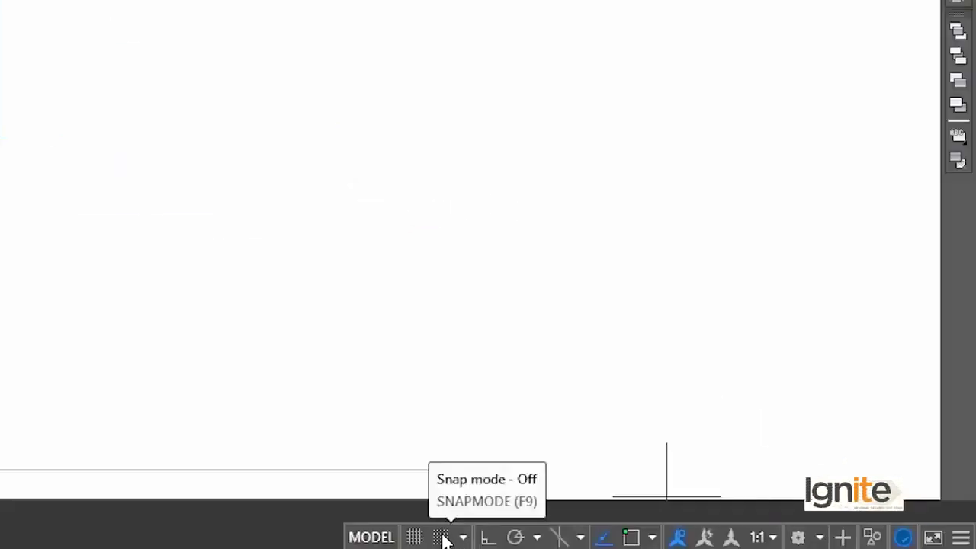
- Turn on snap mode and enable the Endpoint and Midpoint object snaps
click(443, 537)
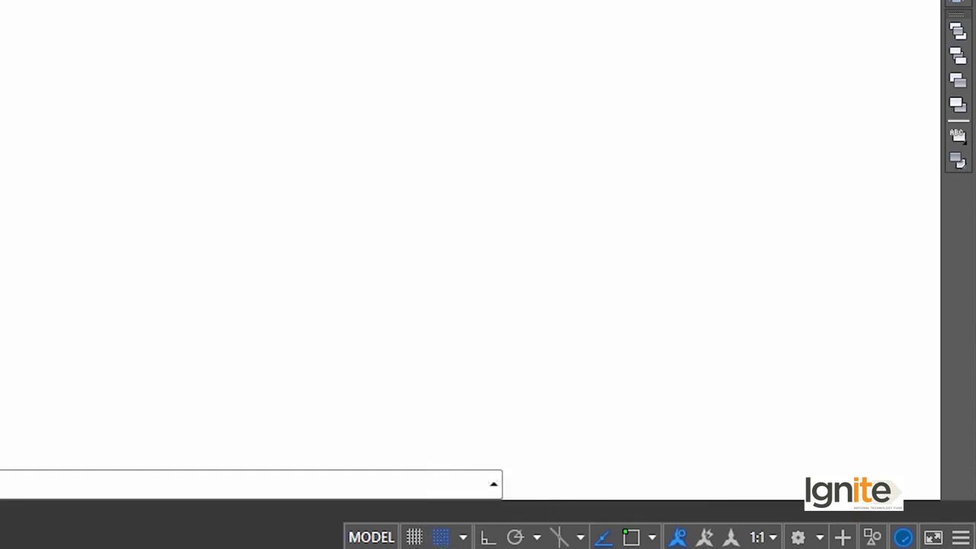
click(461, 540)
click(482, 507)
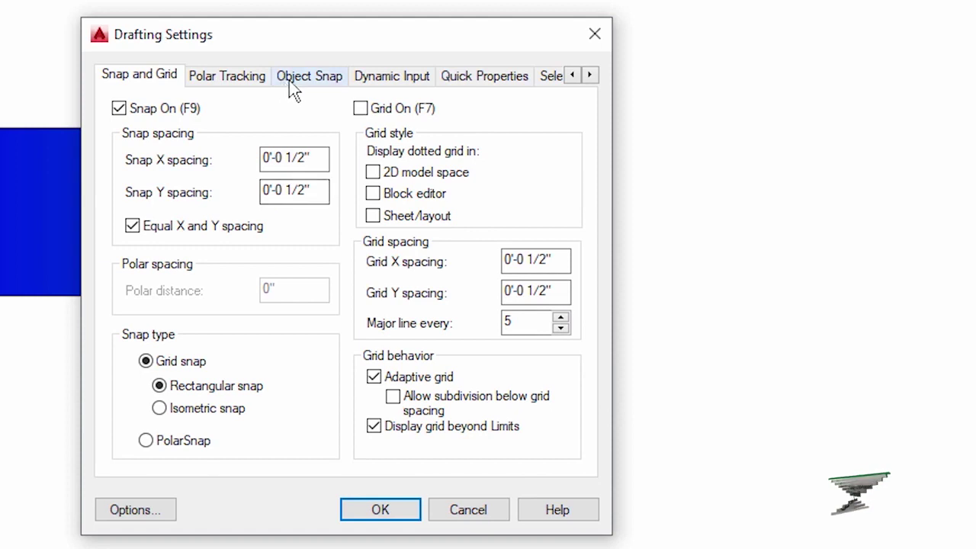
click(293, 88)
click(191, 161)
click(191, 191)
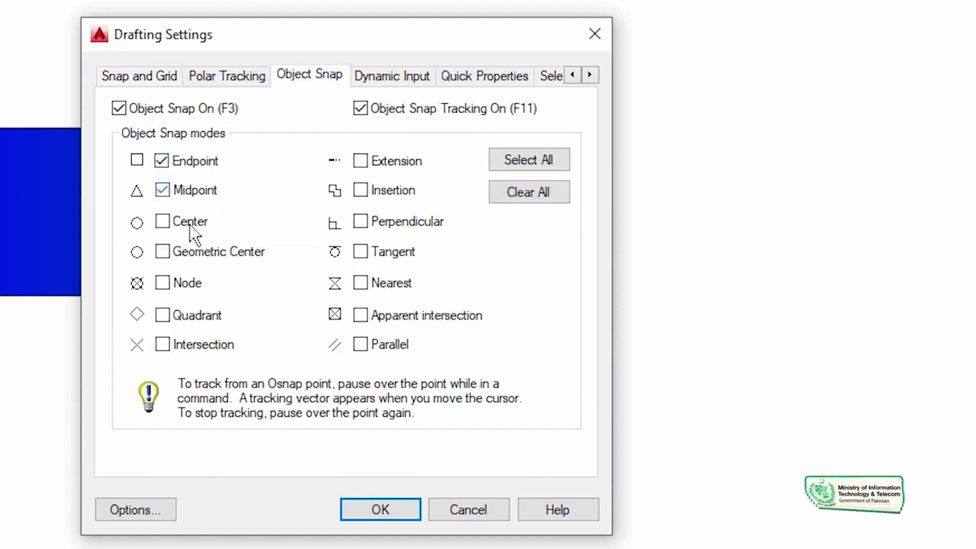
click(386, 516)
middle_drag(686, 434, 731, 434)
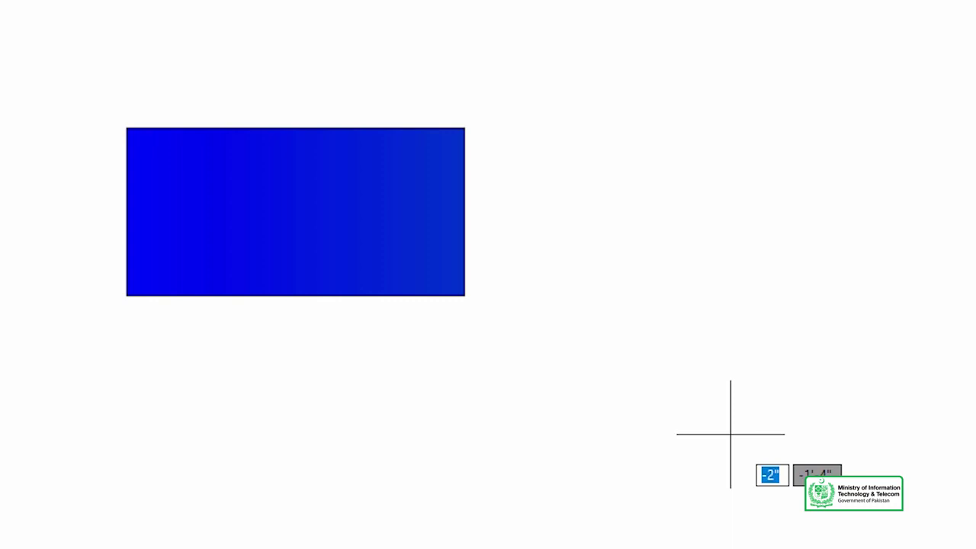
- Draw a line from the rectangle's left-edge midpoint to its right-edge midpoint
click(126, 212)
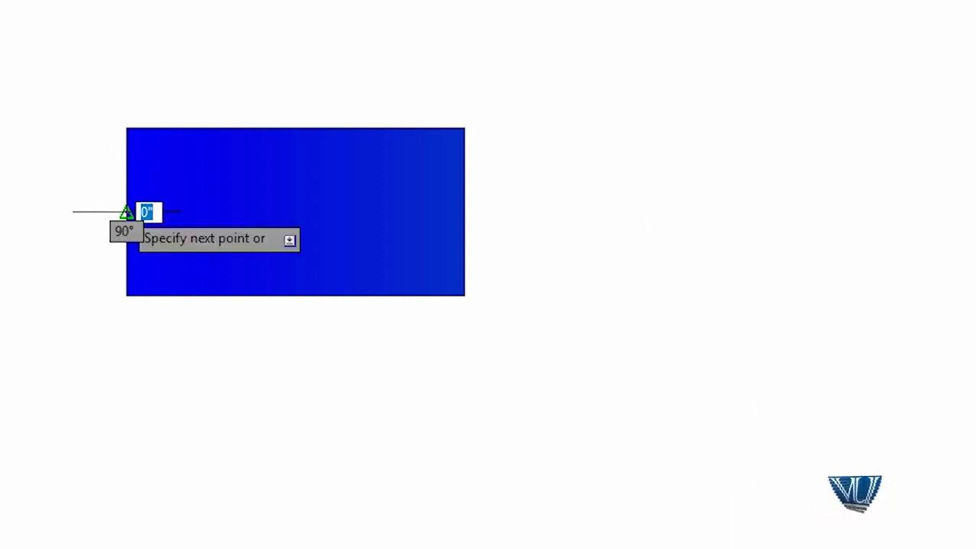
click(464, 211)
key(Return)
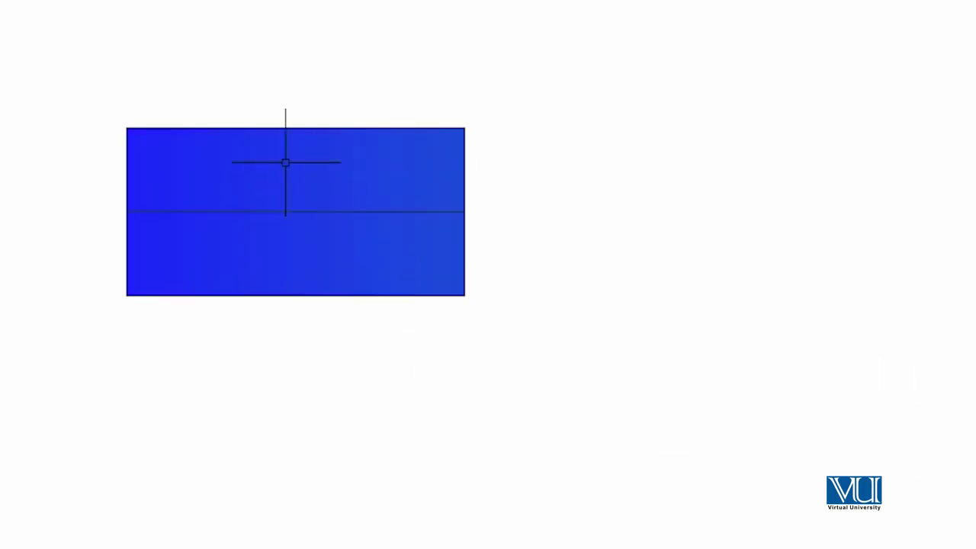
scroll(285, 160, up, 4)
middle_drag(285, 209, 617, 226)
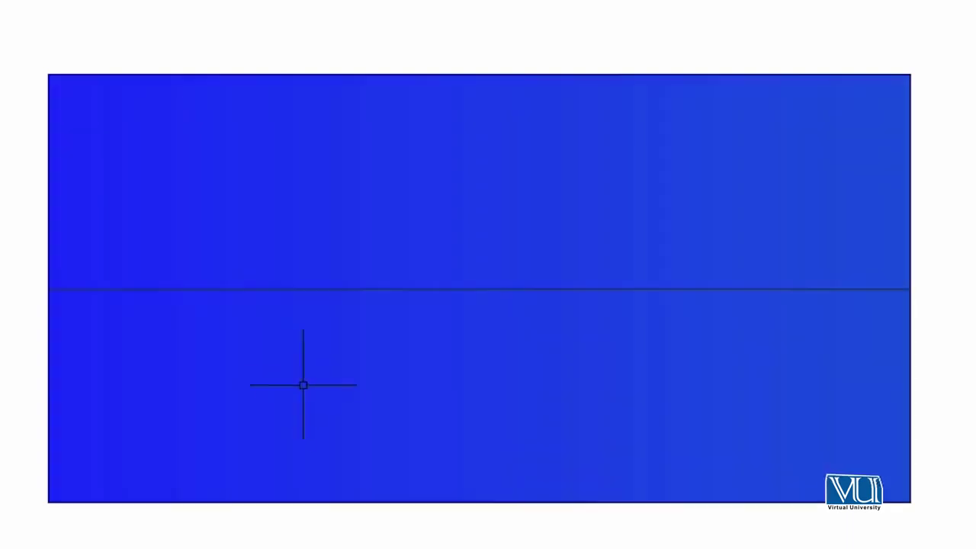
scroll(377, 323, up, 1)
scroll(377, 323, down, 1)
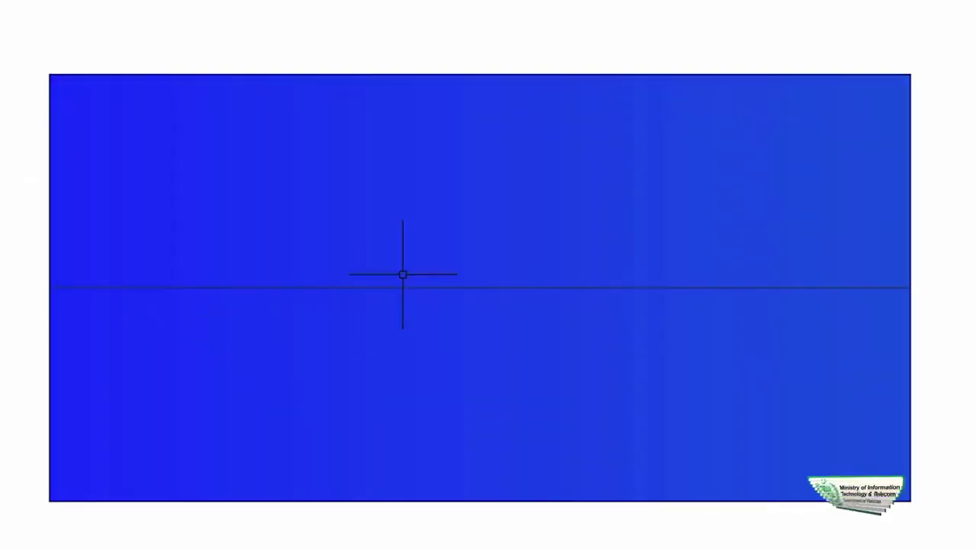
click(414, 289)
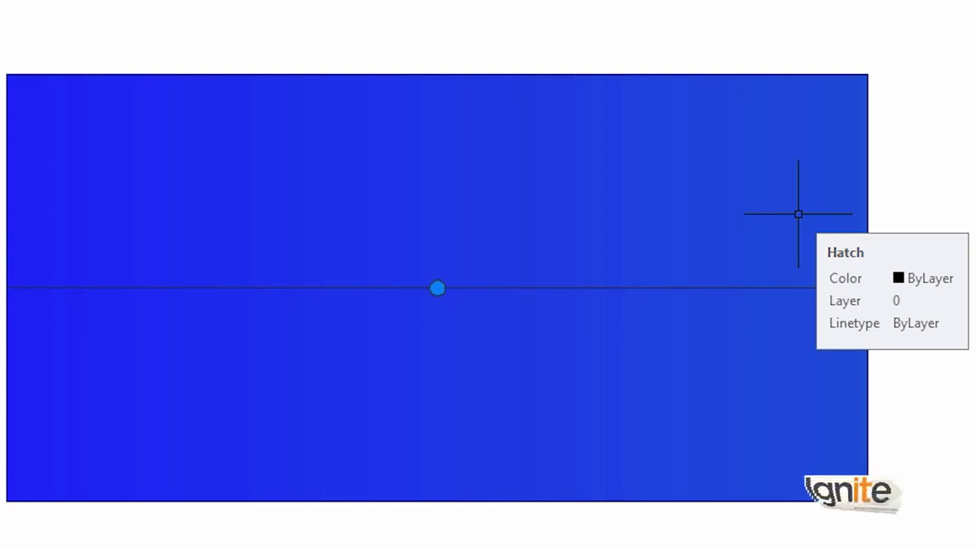
text(l)
key(Return)
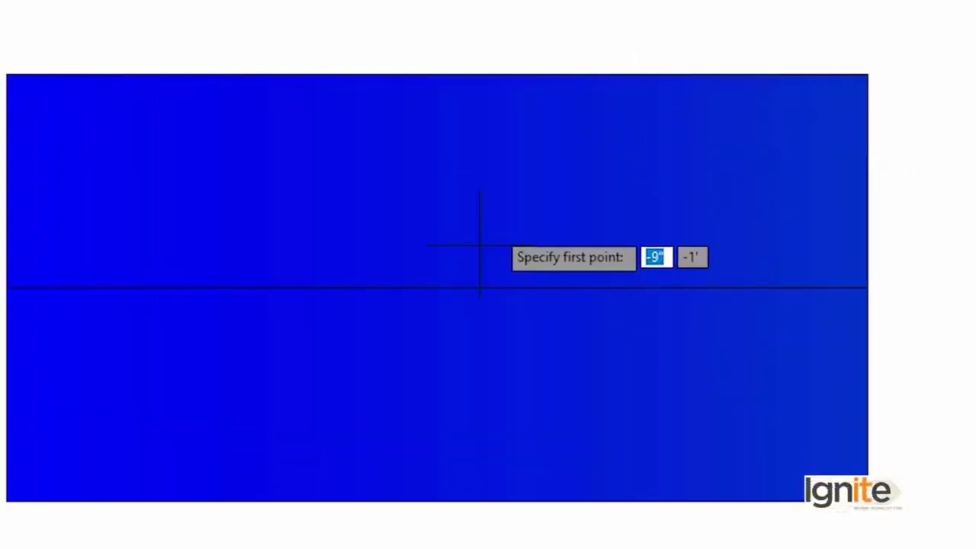
key(Escape)
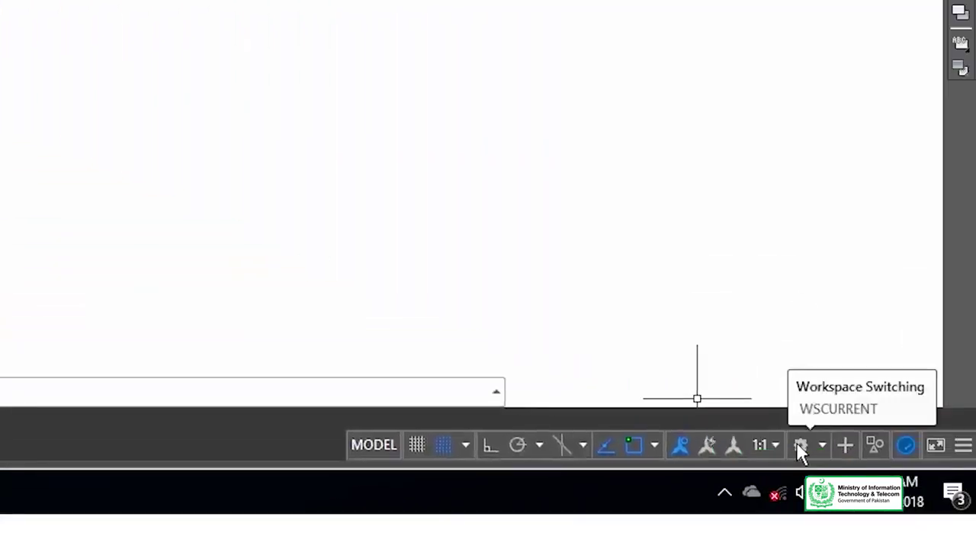
- Select the rectangle's Blue-to-162 gradient hatch so the Hatch Editor appears
click(800, 446)
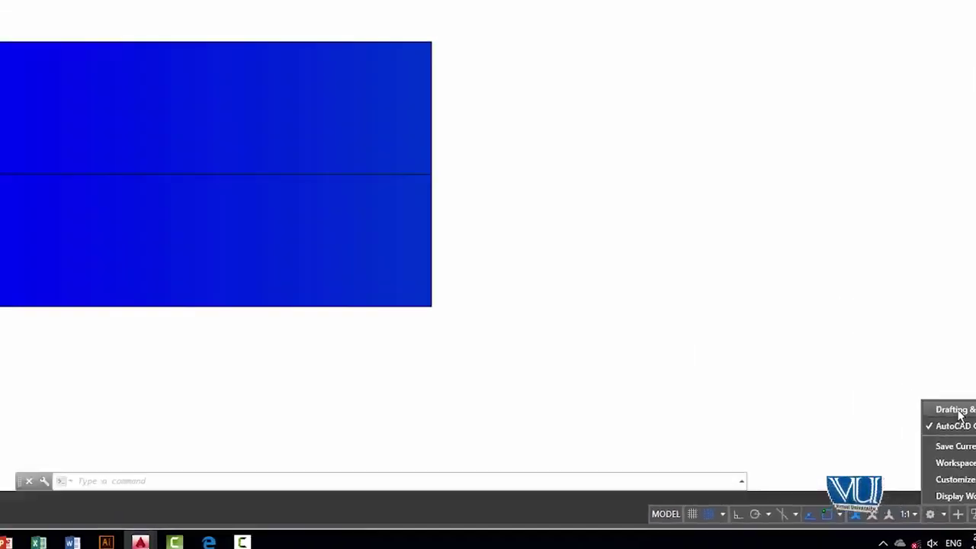
key(Escape)
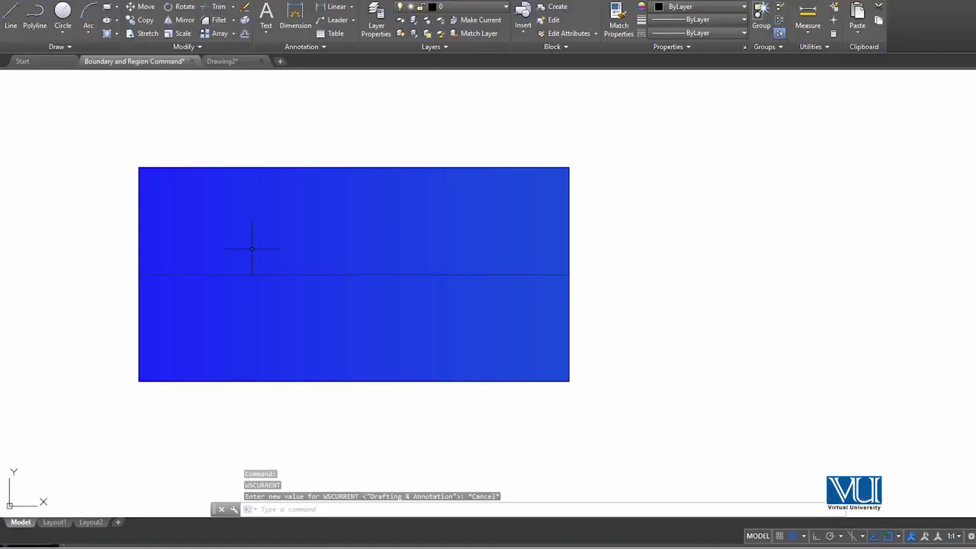
middle_drag(372, 254, 386, 231)
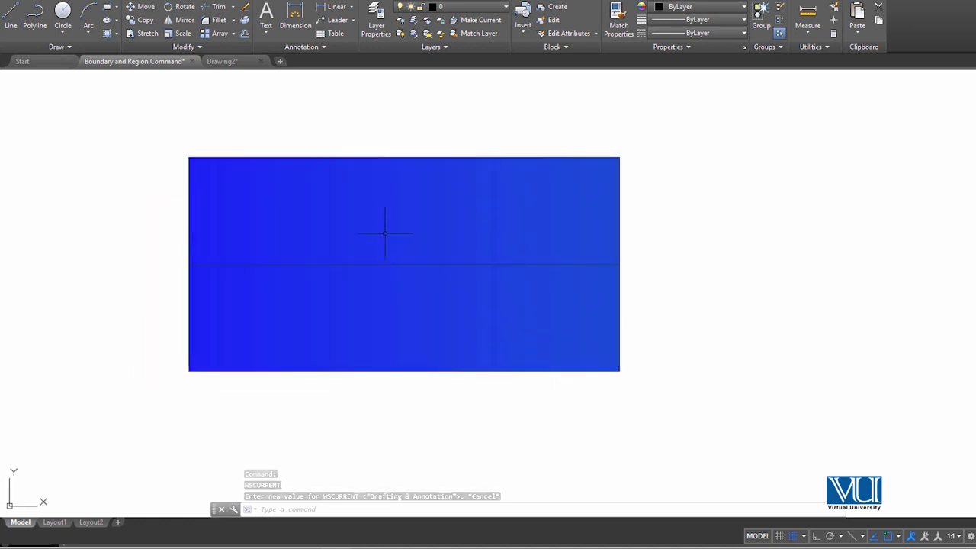
click(385, 218)
click(385, 218)
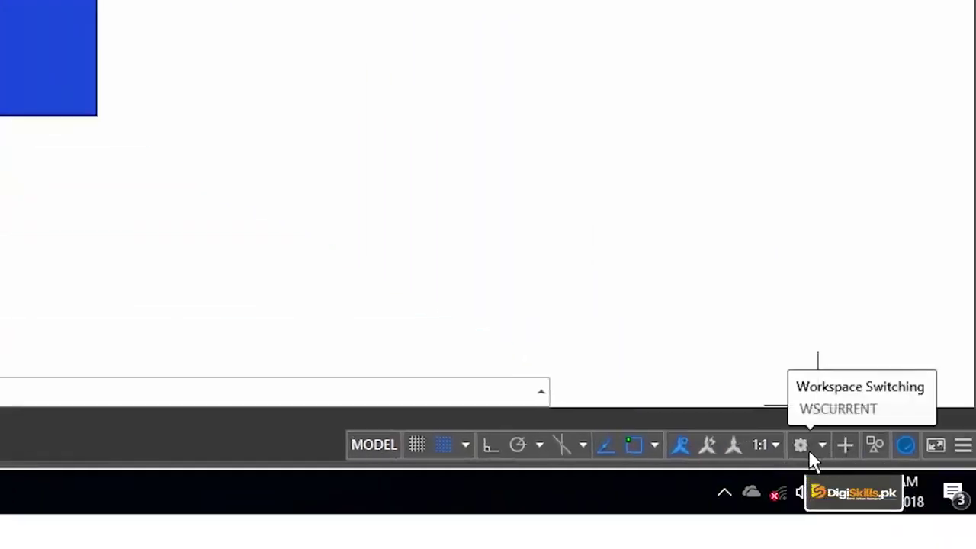
- Set the gradient hatch transparency to 90, then deselect the hatch
click(810, 448)
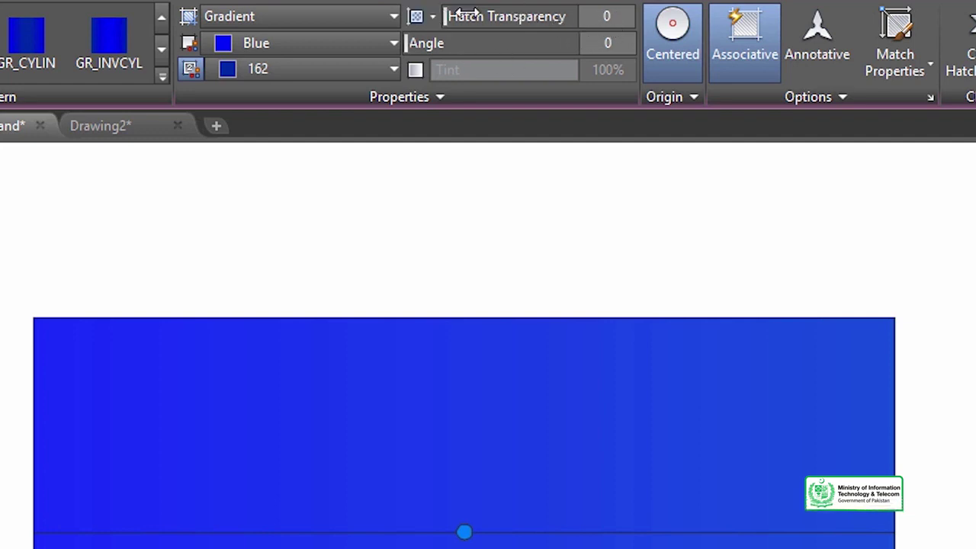
mouse_move(455, 16)
mouse_down()
mouse_move(566, 20)
mouse_move(428, 16)
mouse_up()
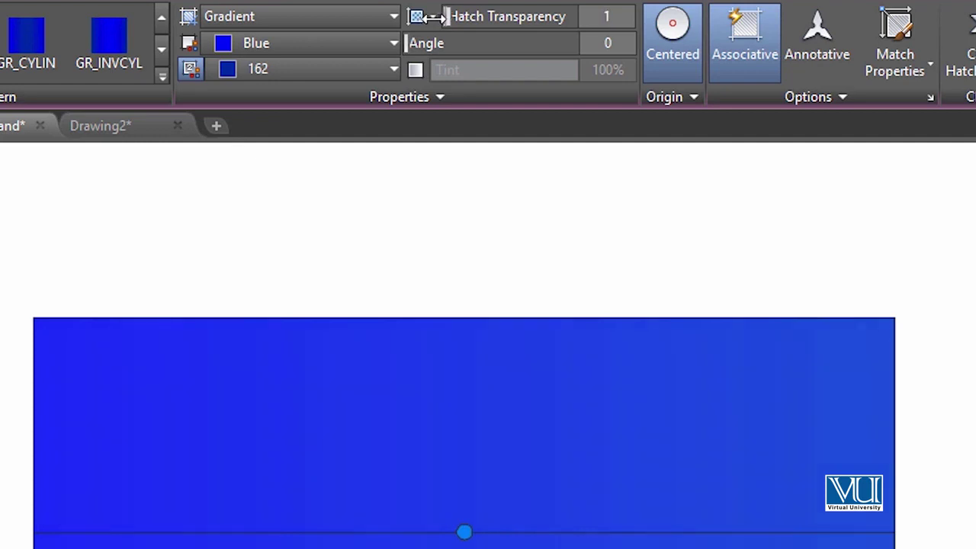
drag(437, 17, 603, 21)
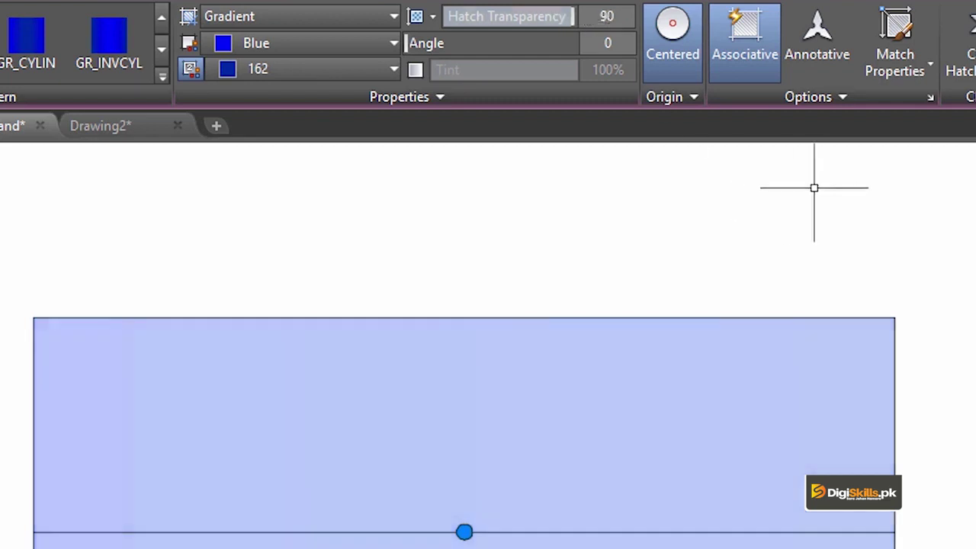
click(770, 209)
key(Escape)
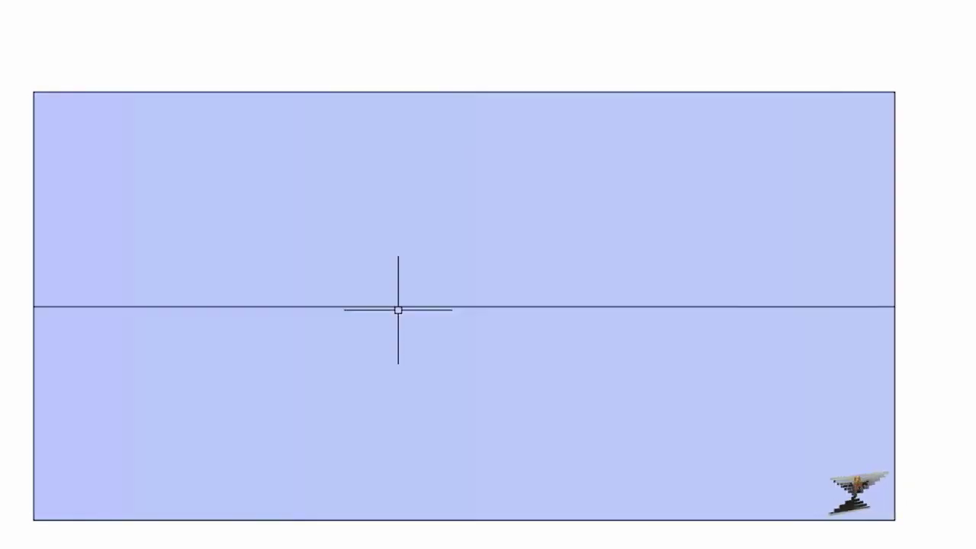
- Bring the gradient hatch transparency down from 90 to about 59
click(404, 306)
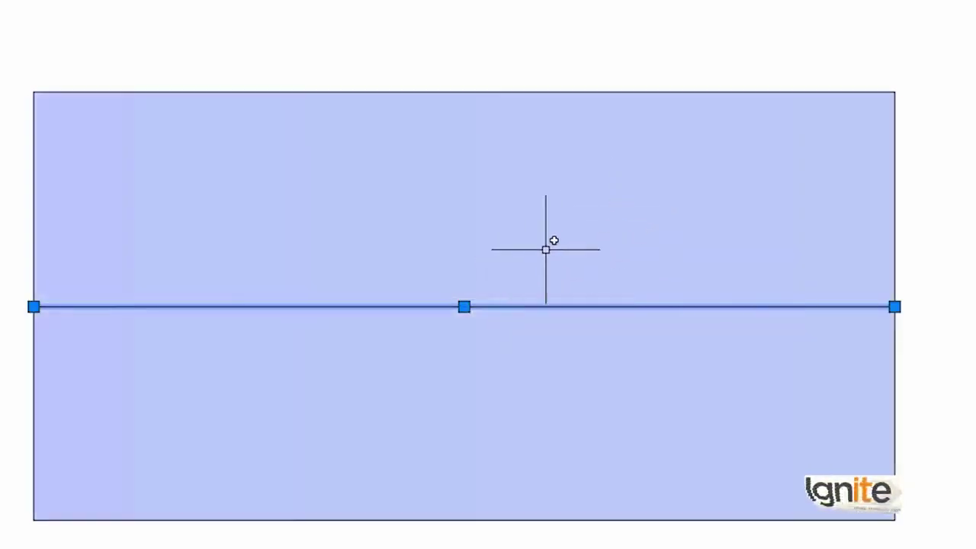
key(Escape)
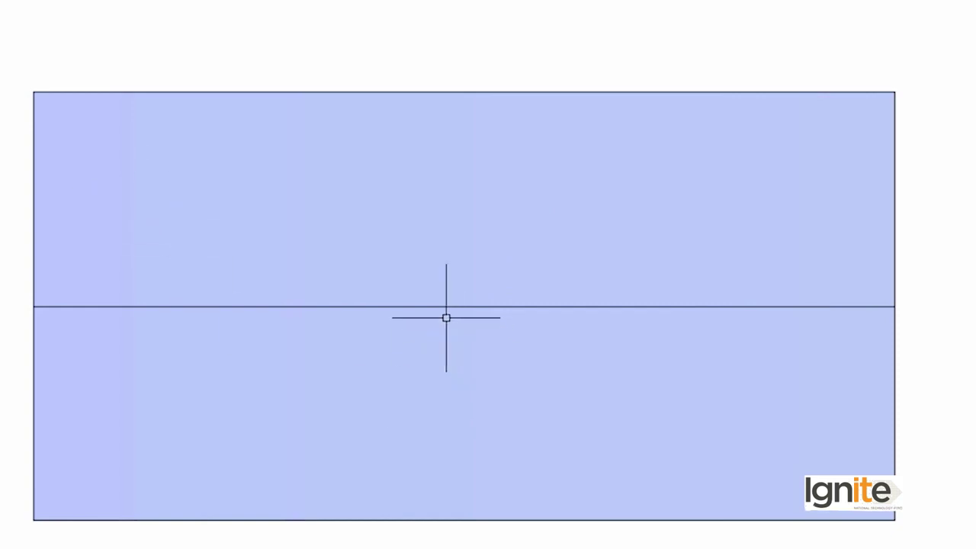
scroll(478, 309, up, 5)
scroll(478, 310, down, 1)
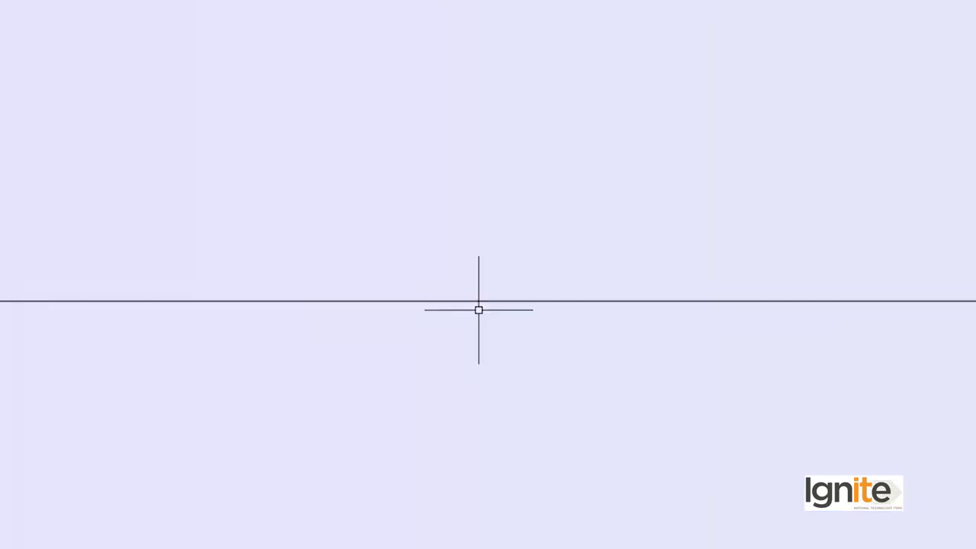
scroll(480, 301, down, 4)
scroll(477, 263, up, 2)
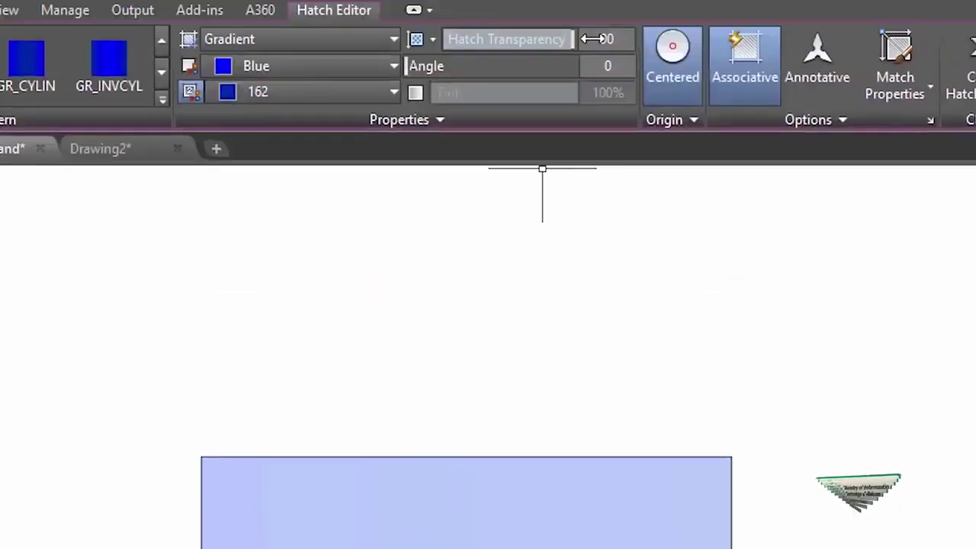
mouse_move(574, 38)
mouse_down()
mouse_move(393, 38)
mouse_move(529, 44)
mouse_up()
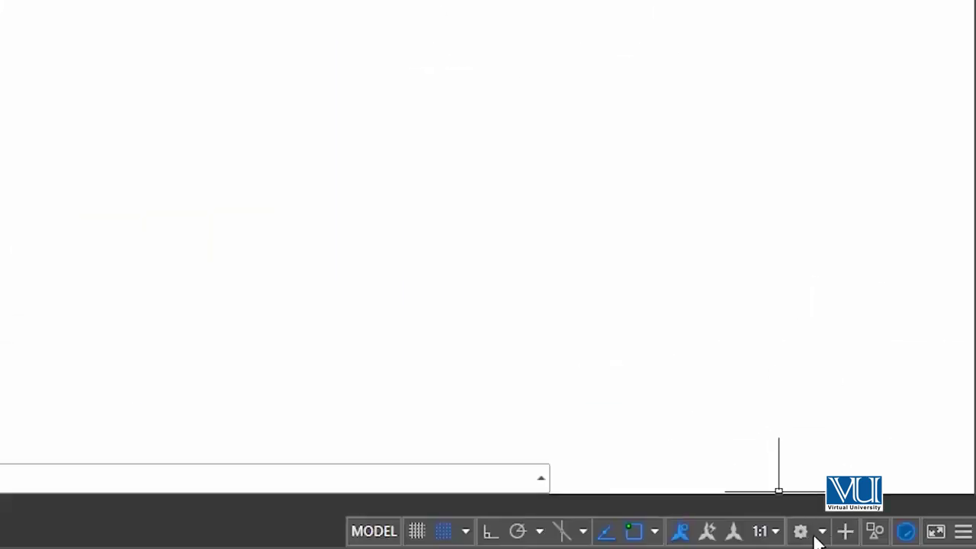
- Pick AutoCAD Classic from the status bar's workspace switcher
click(814, 532)
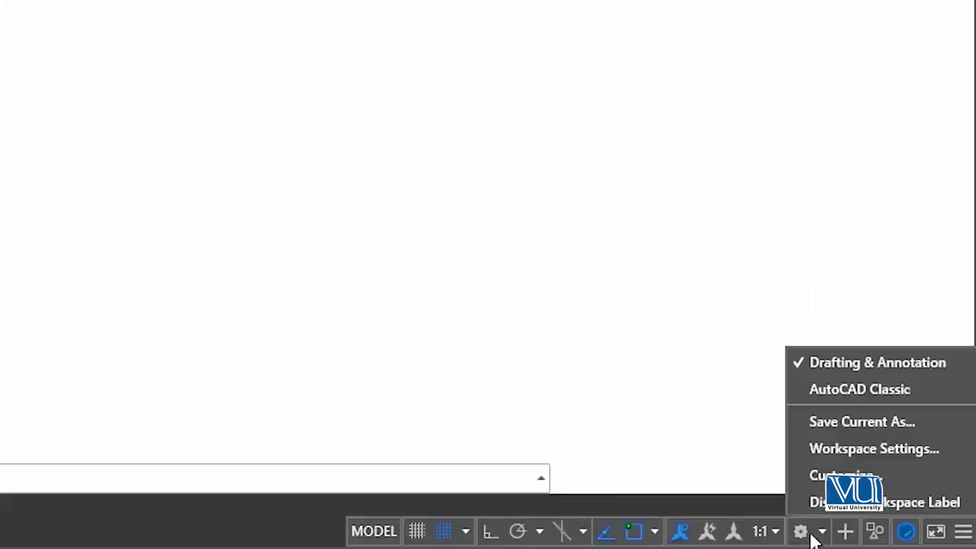
click(844, 390)
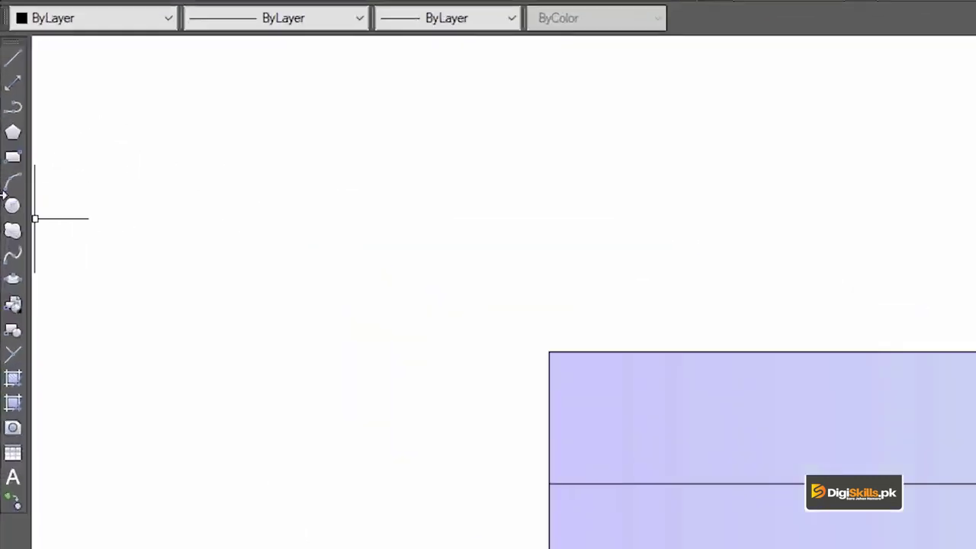
- Draw a second rectangle right of the blue one and run the H hatch command
click(13, 160)
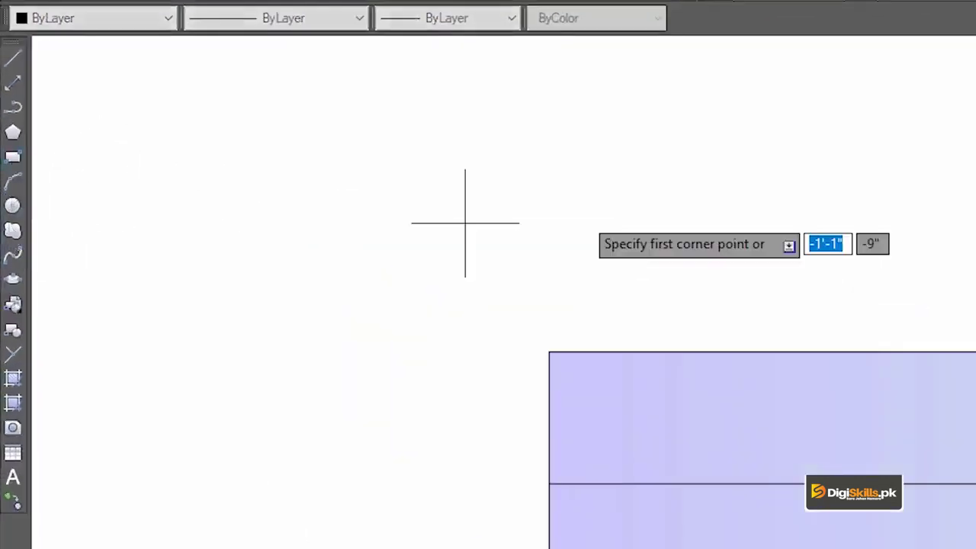
click(385, 131)
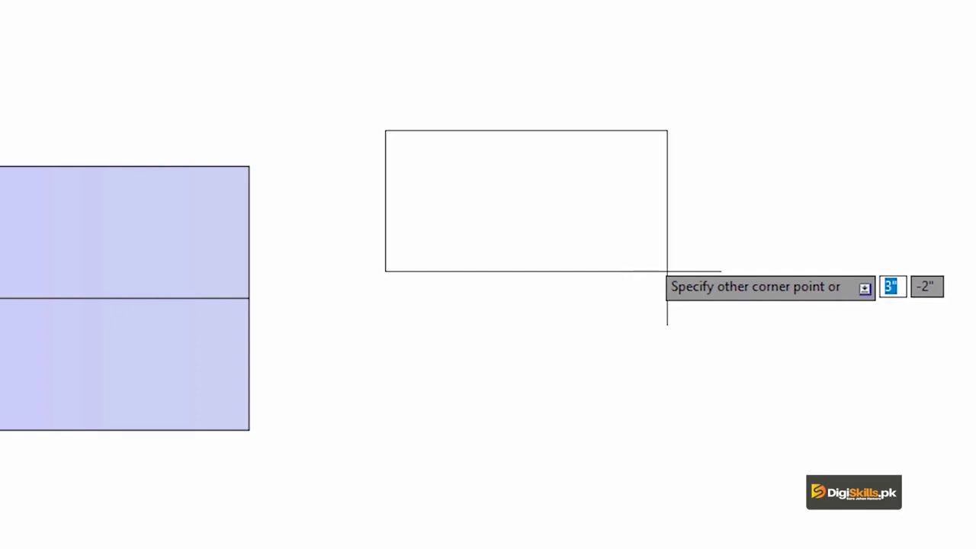
click(667, 271)
text(h)
key(Return)
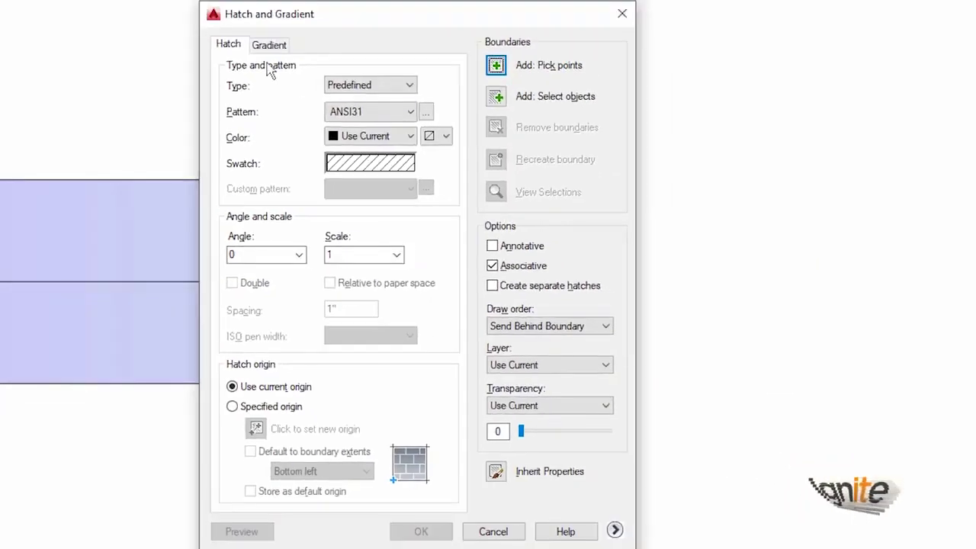
- Apply the diagonal line hatch inside the new rectangle by picking its interior
click(496, 66)
click(497, 202)
key(Return)
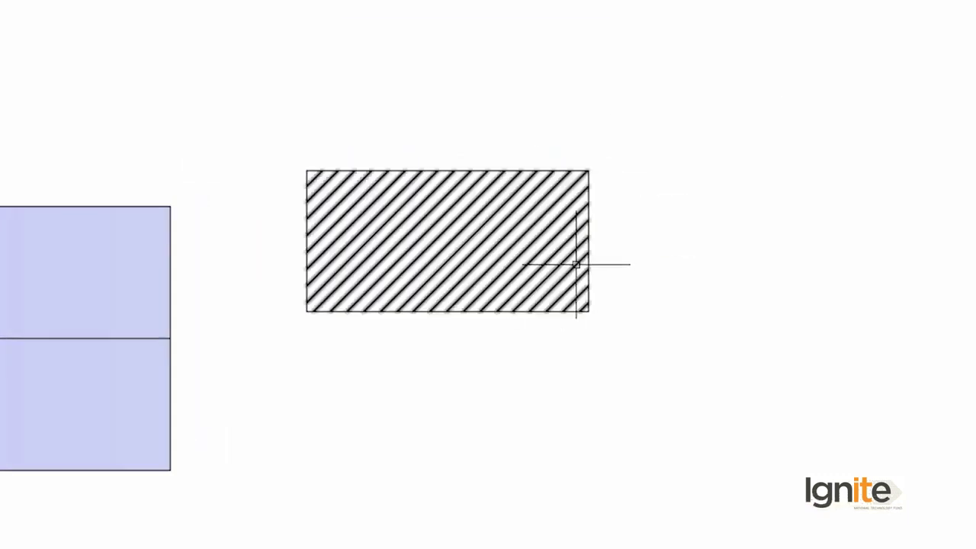
- Draw a horizontal line between the rectangle's left and right edge midpoints
text(l)
key(Return)
click(305, 242)
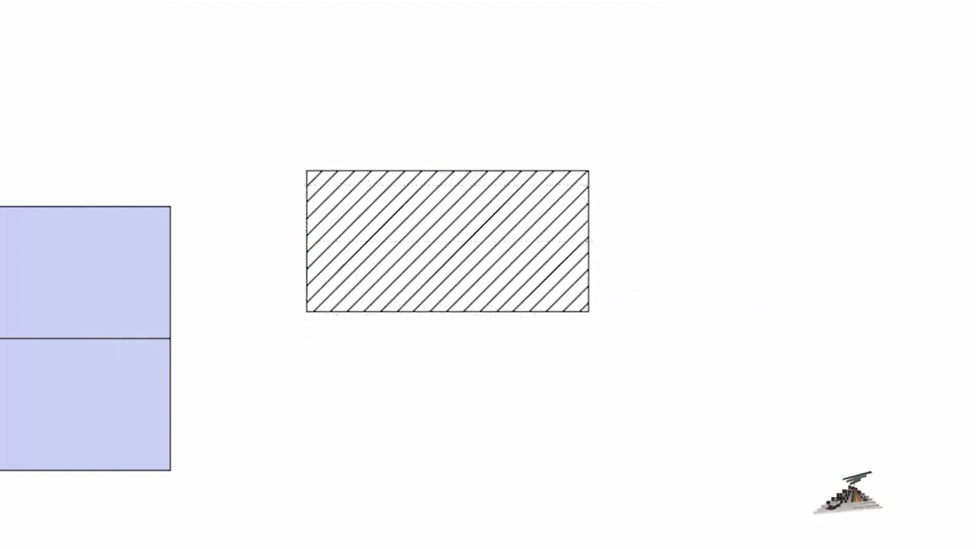
click(587, 241)
key(Return)
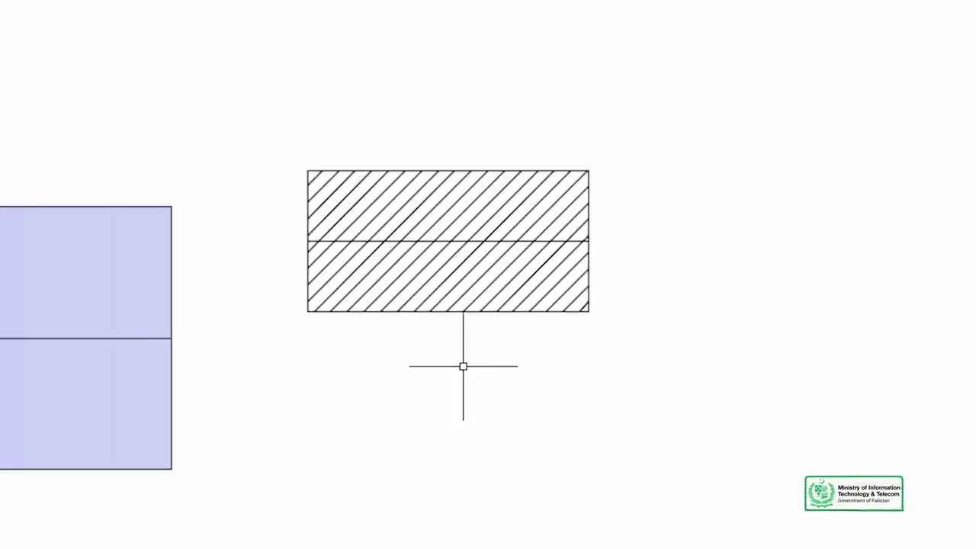
scroll(465, 202, up, 2)
scroll(462, 218, up, 3)
scroll(462, 207, up, 1)
scroll(483, 174, up, 1)
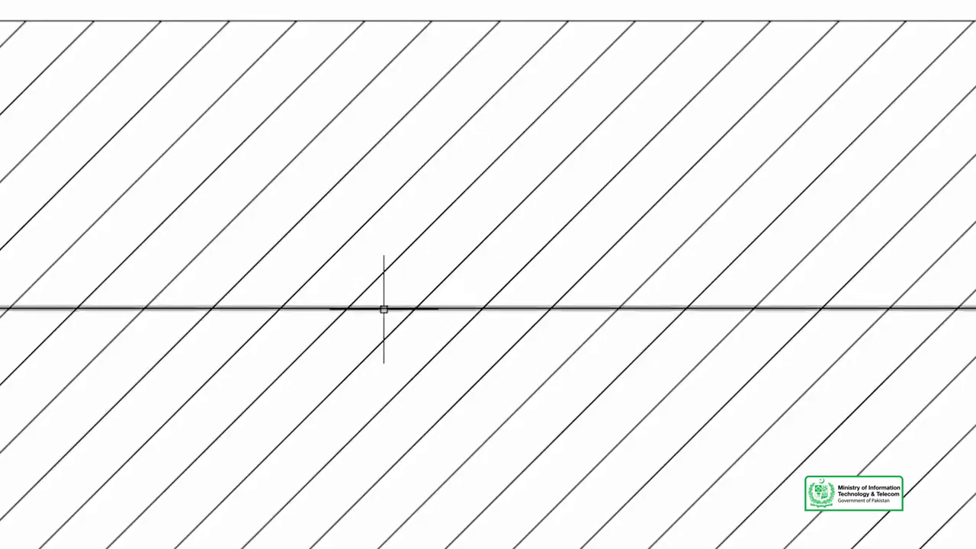
scroll(366, 362, down, 3)
scroll(363, 367, down, 3)
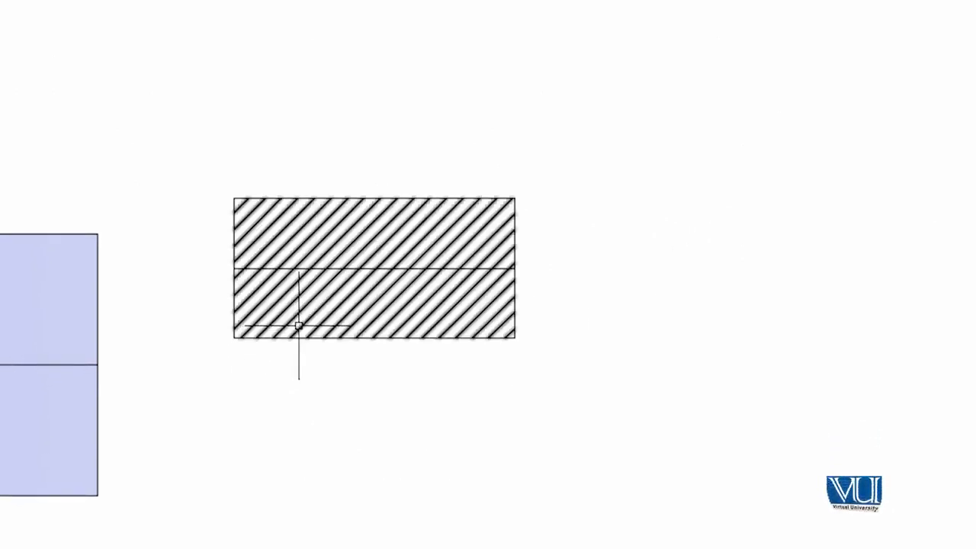
mouse_move(302, 326)
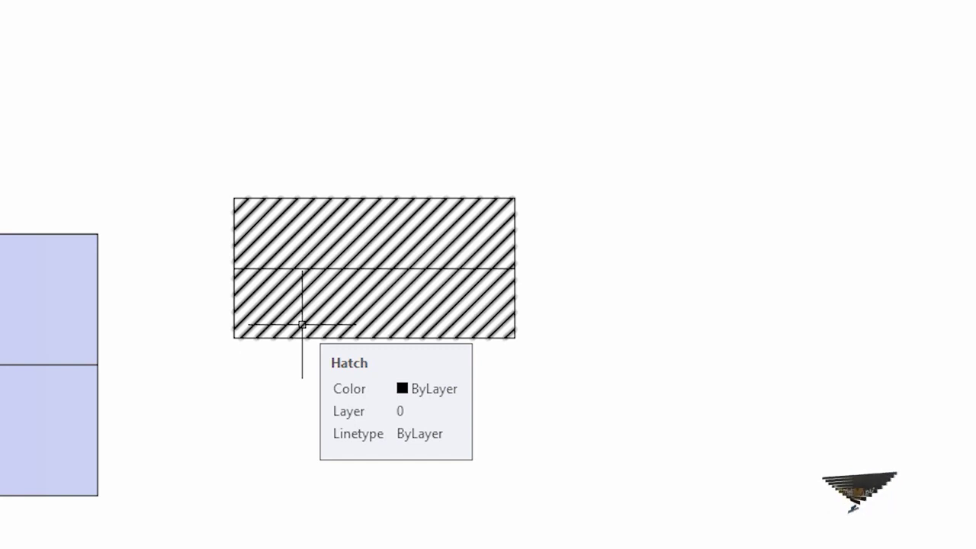
- Start a gradient hatch with its fill transparency set to 57
text(H)
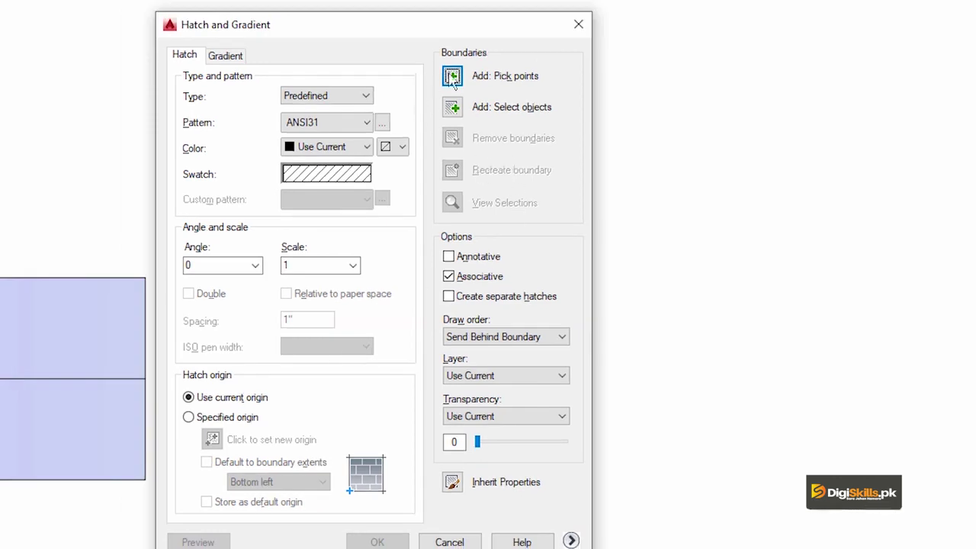
click(231, 60)
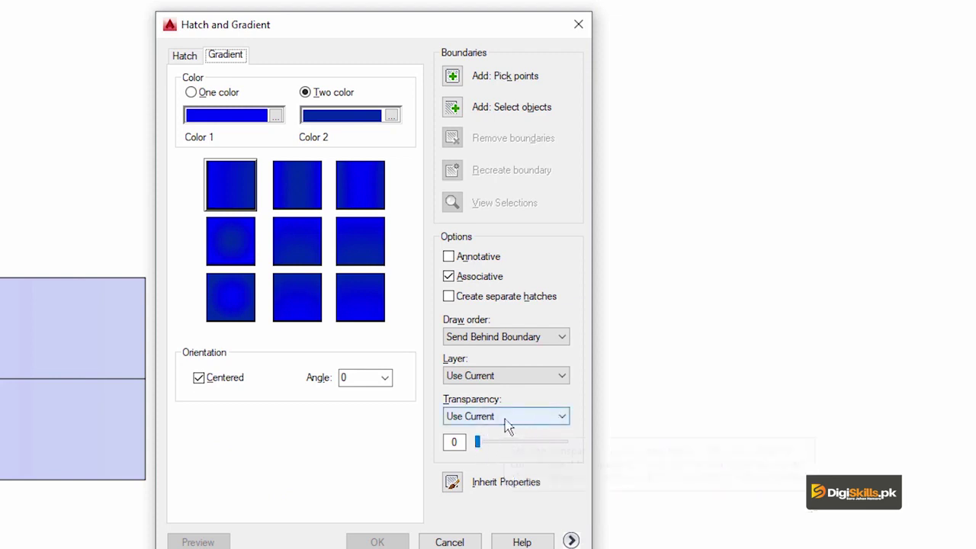
scroll(508, 422, down, 3)
drag(491, 444, 536, 450)
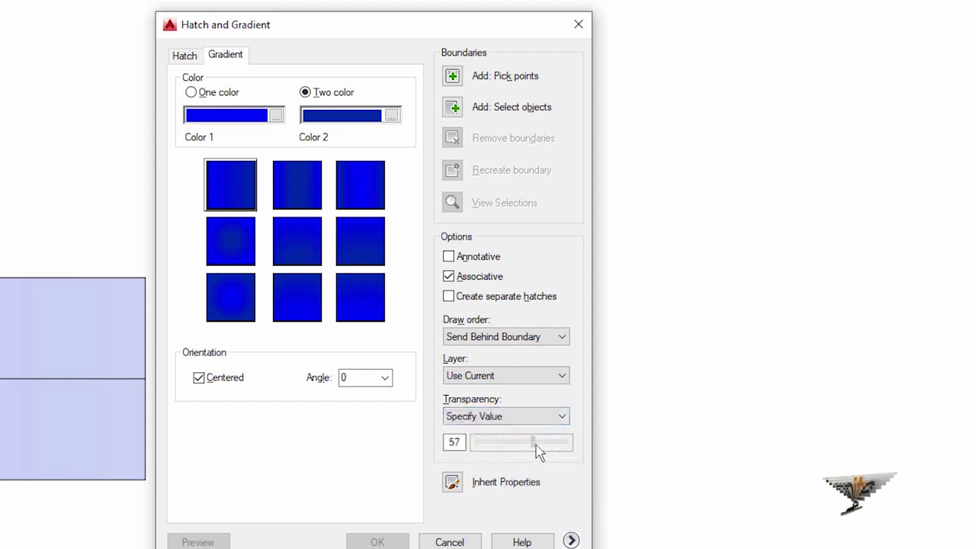
- Fill the left rectangle's upper and lower halves with the gradient, then select it
click(454, 76)
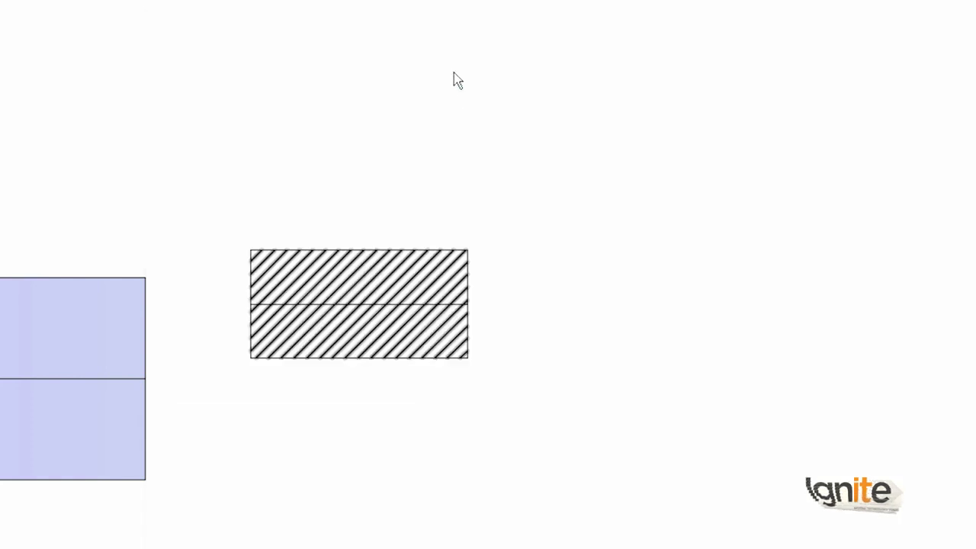
click(359, 296)
click(438, 328)
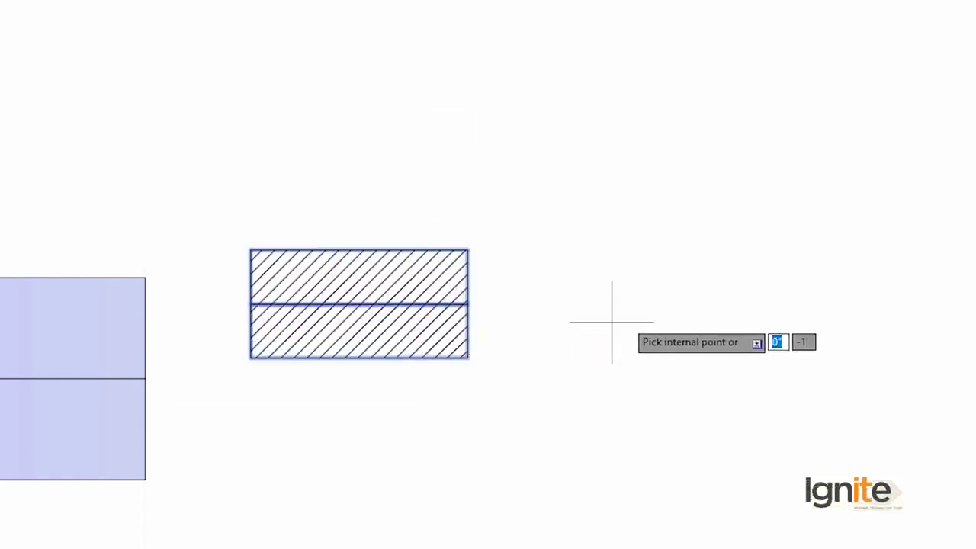
key(Return)
key(Return)
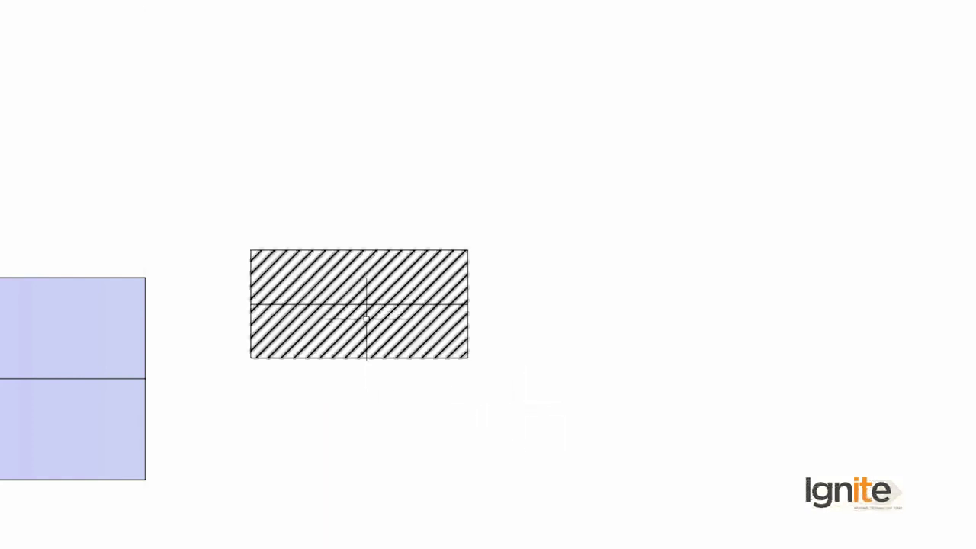
click(89, 447)
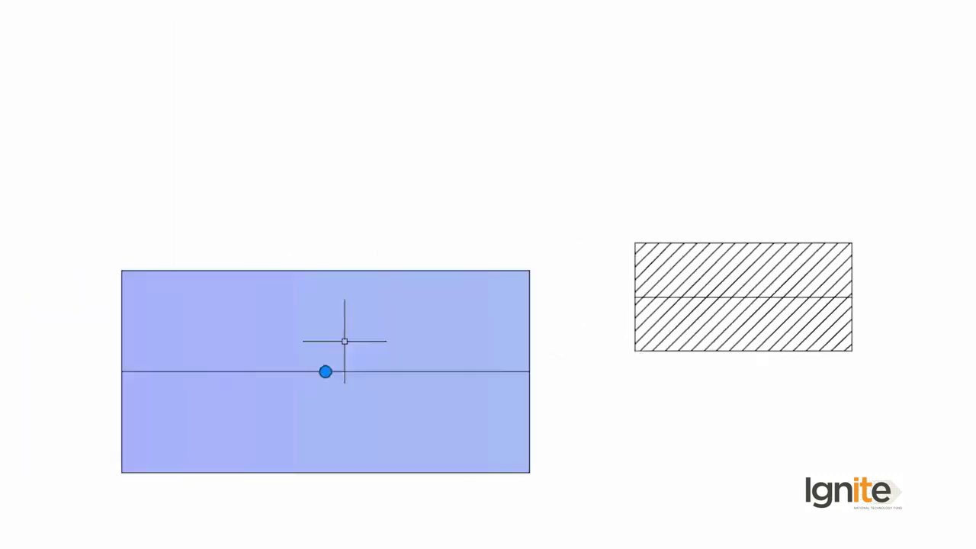
text(he)
- Set the gradient fill's transparency to 0 in Hatch Edit
key(Return)
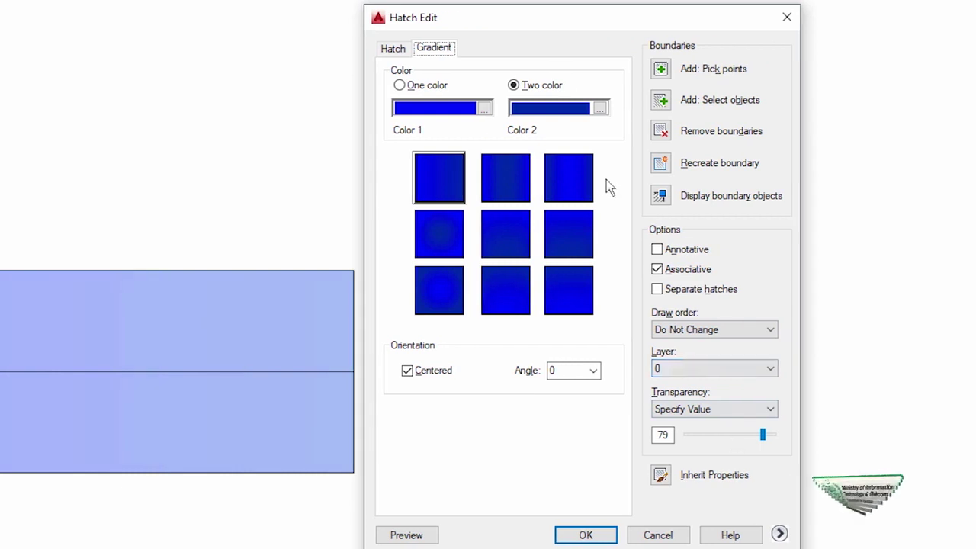
click(763, 436)
drag(731, 436, 684, 436)
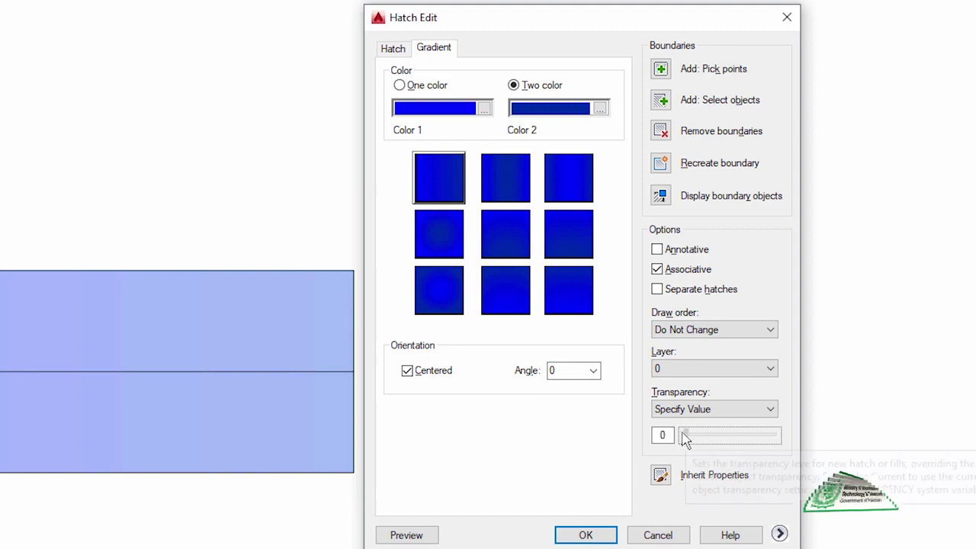
click(606, 534)
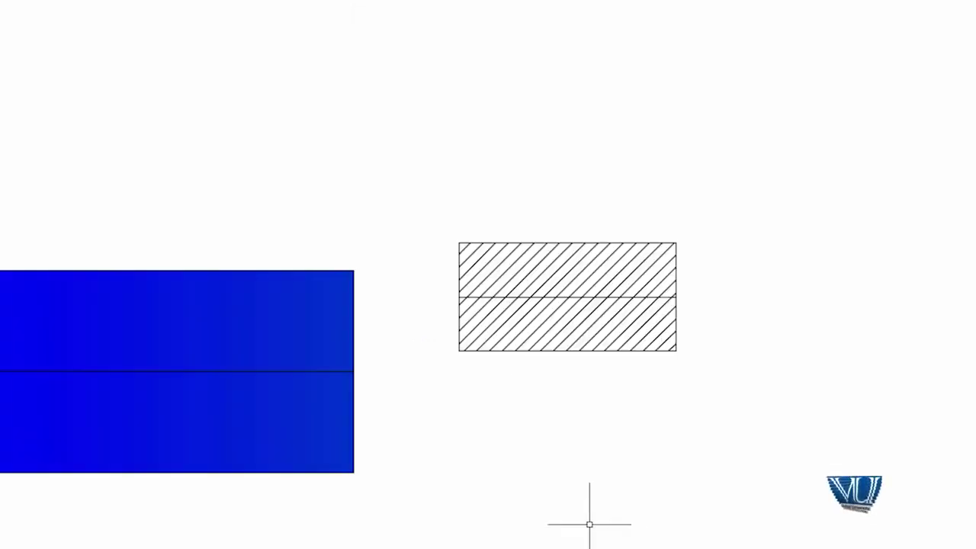
- Reselect the gradient fill and set its transparency to 72 with HE
click(164, 423)
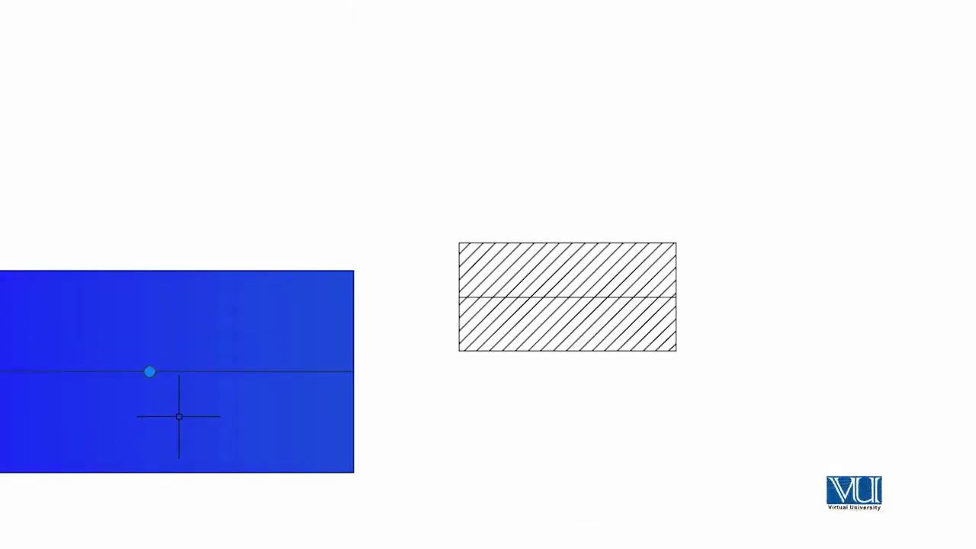
text(he)
key(Return)
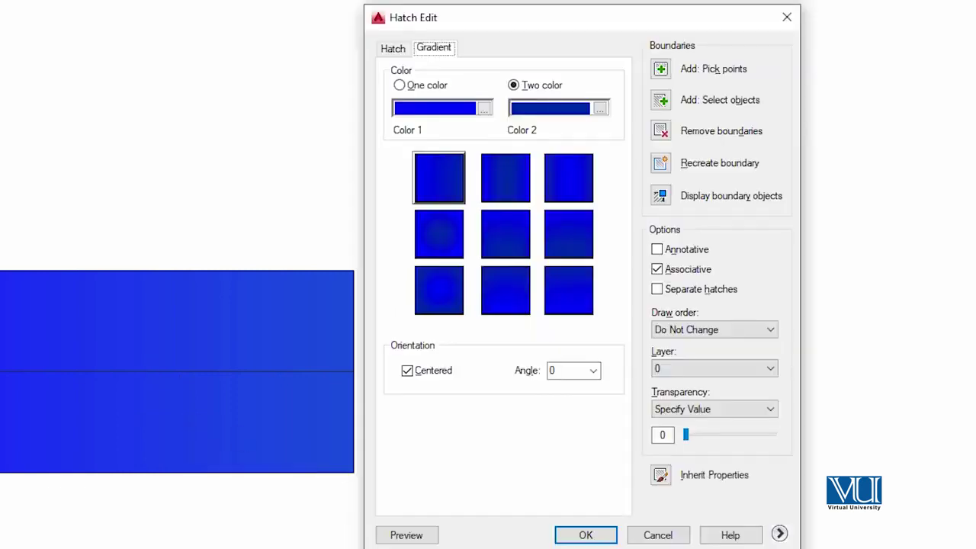
drag(689, 435, 703, 435)
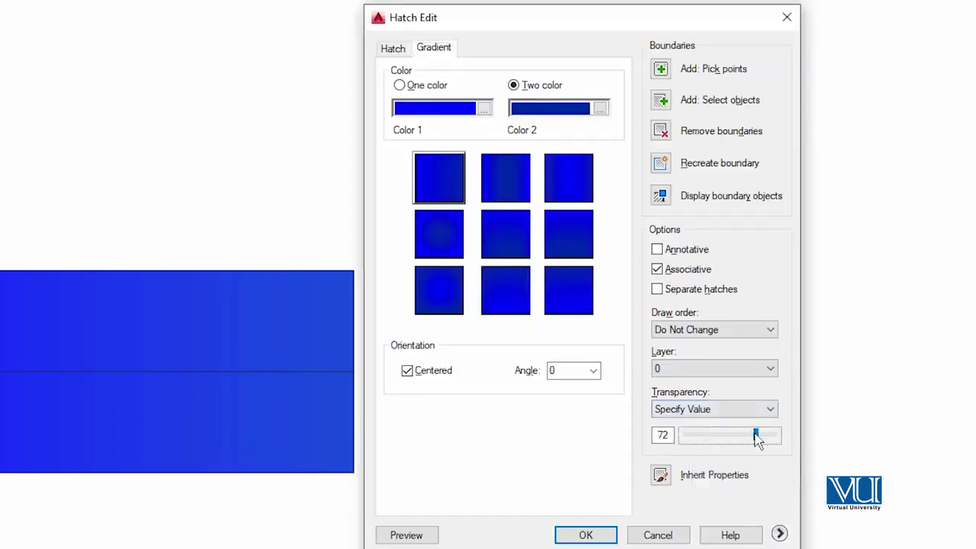
click(586, 535)
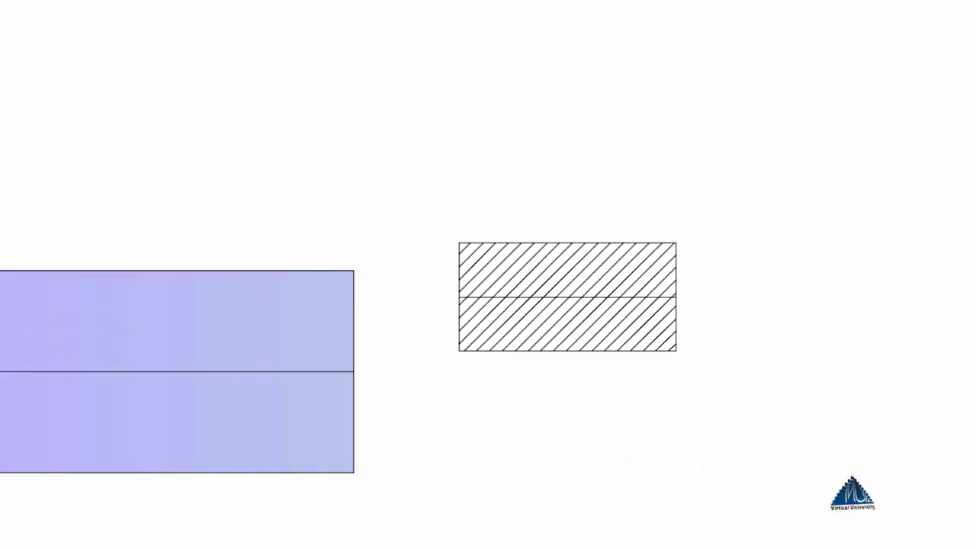
- Switch workspace and raise the diagonal line hatch's transparency to 76 on the Hatch Editor ribbon
click(862, 386)
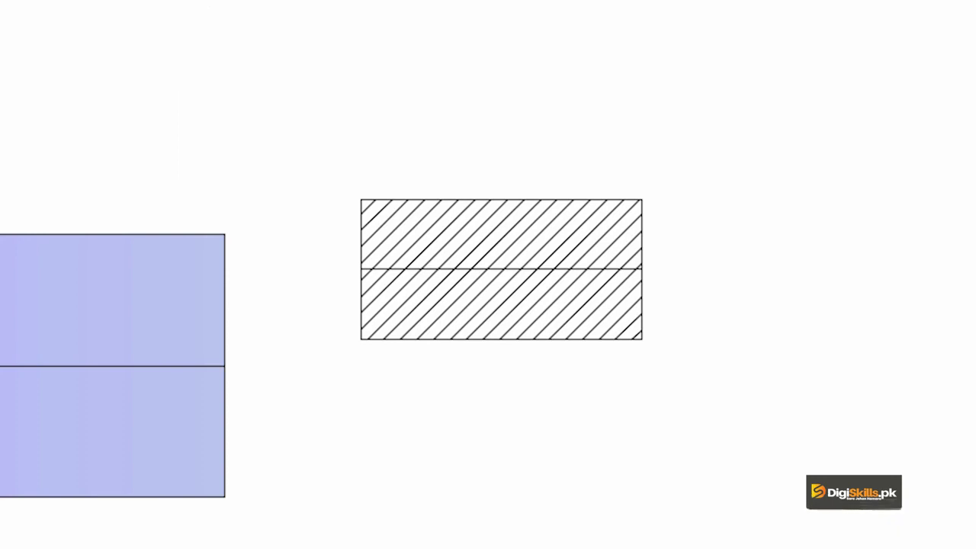
click(435, 229)
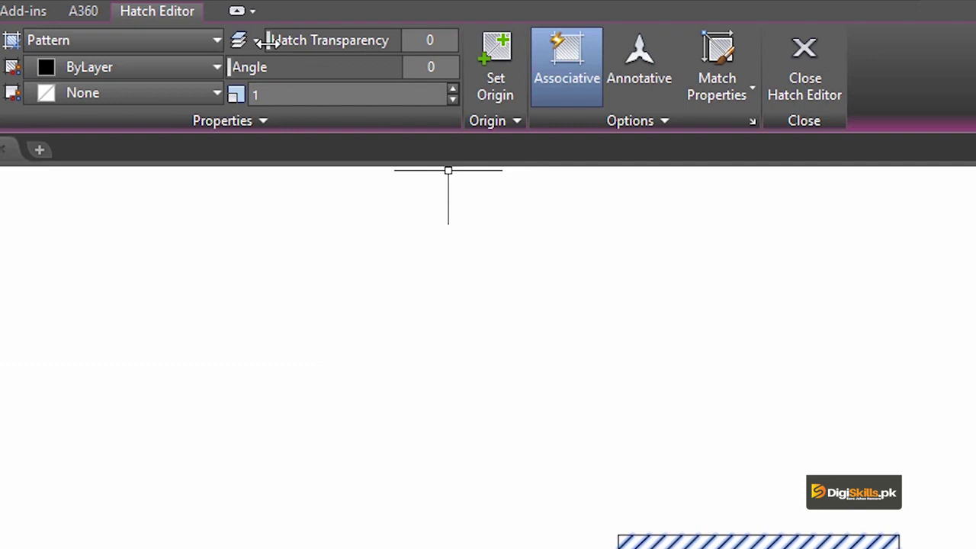
drag(316, 42, 424, 43)
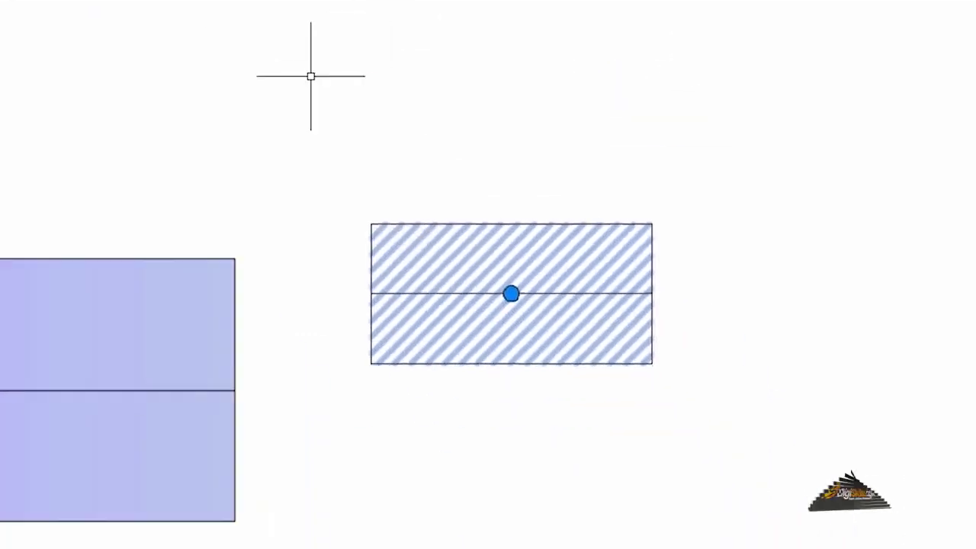
key(Escape)
scroll(525, 305, up, 8)
scroll(525, 304, down, 5)
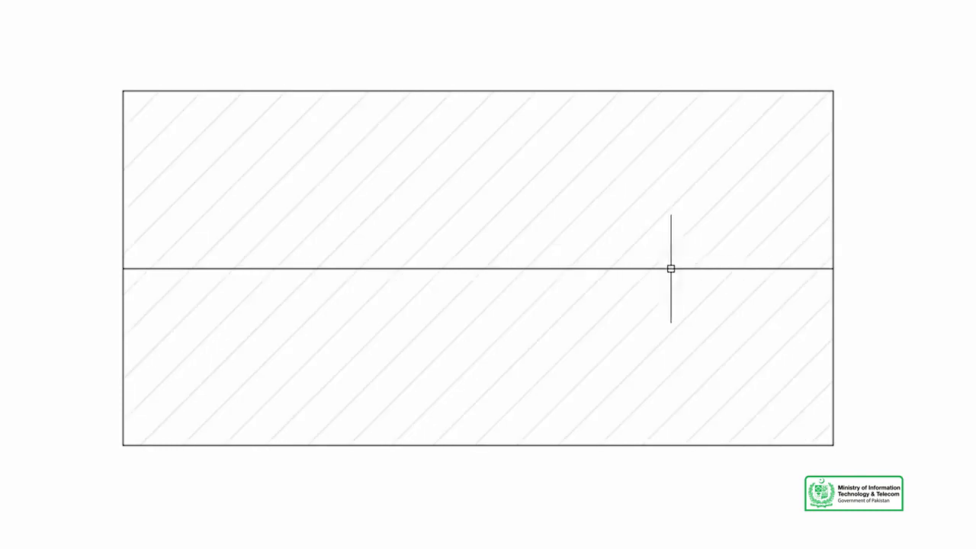
scroll(473, 324, down, 2)
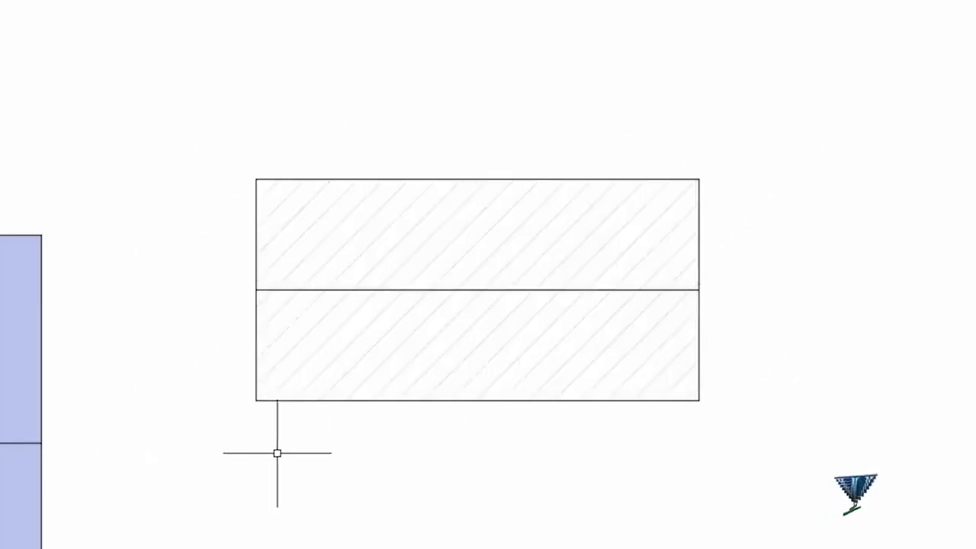
middle_drag(277, 452, 330, 425)
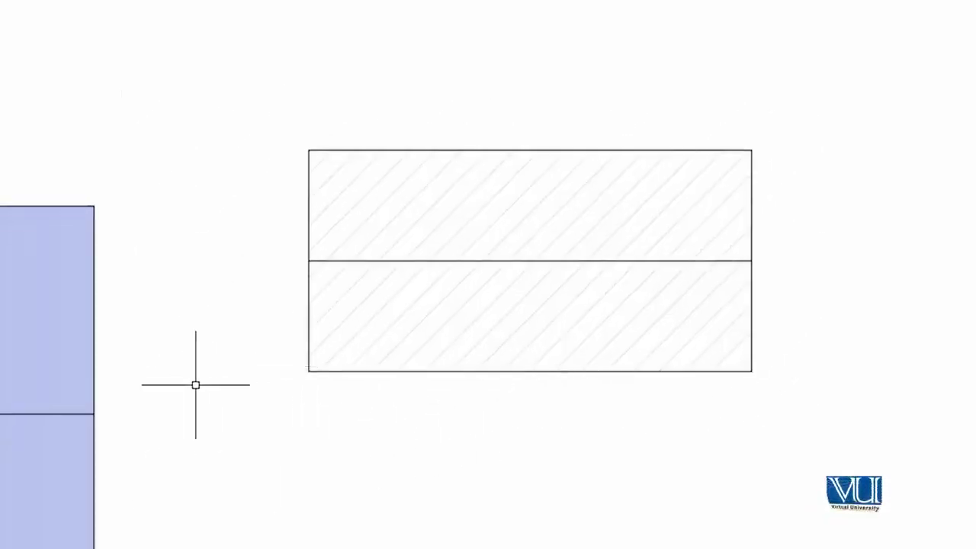
middle_drag(369, 320, 407, 303)
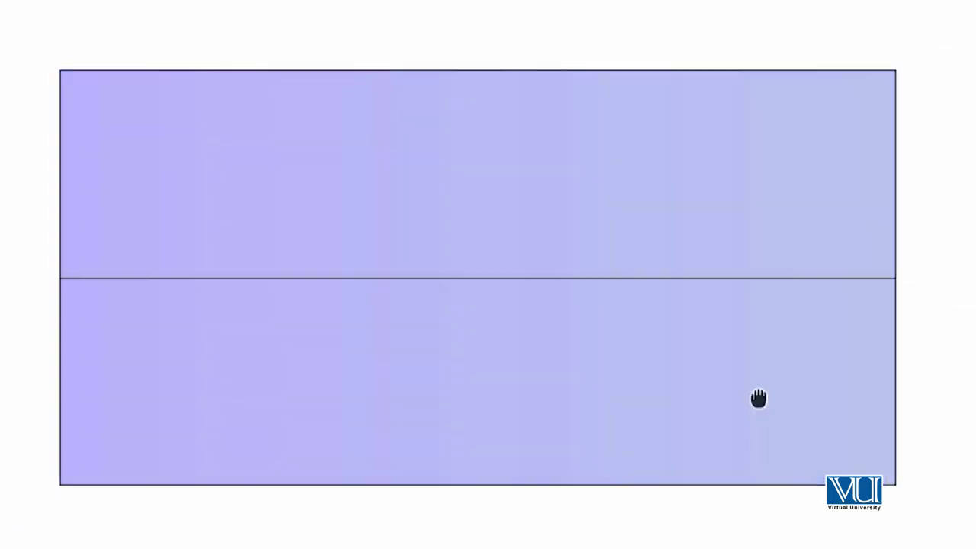
middle_drag(758, 398, 864, 334)
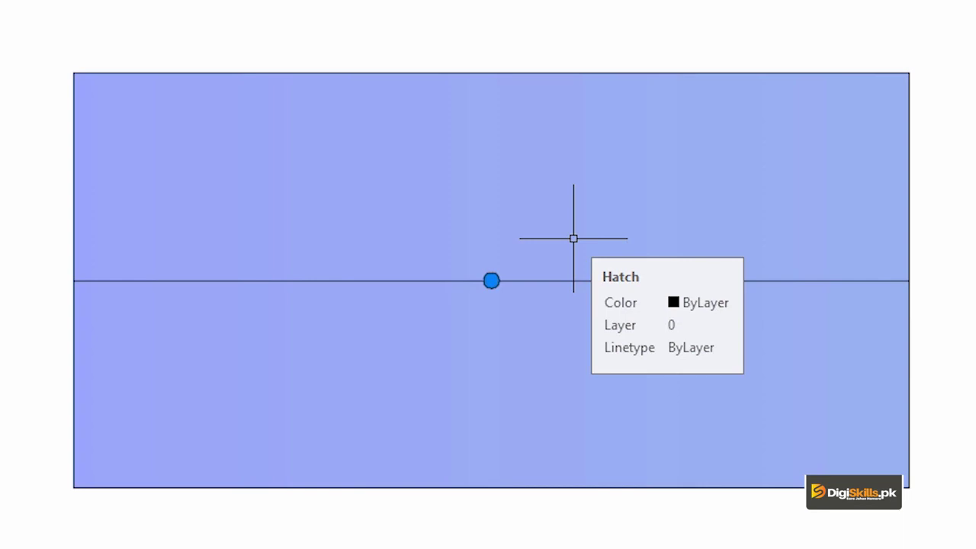
- Send the blue gradient fill to the back of the draw order
right_click(580, 232)
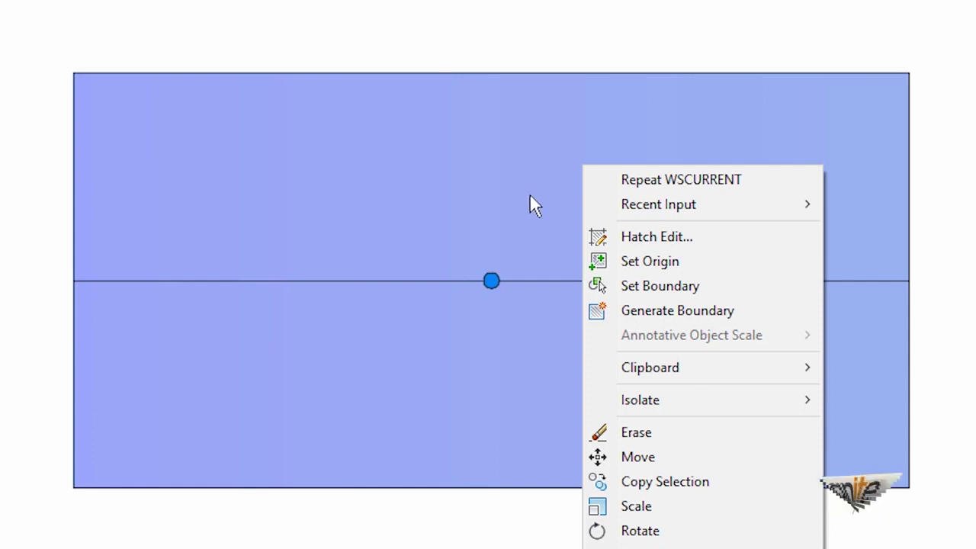
click(526, 168)
click(502, 203)
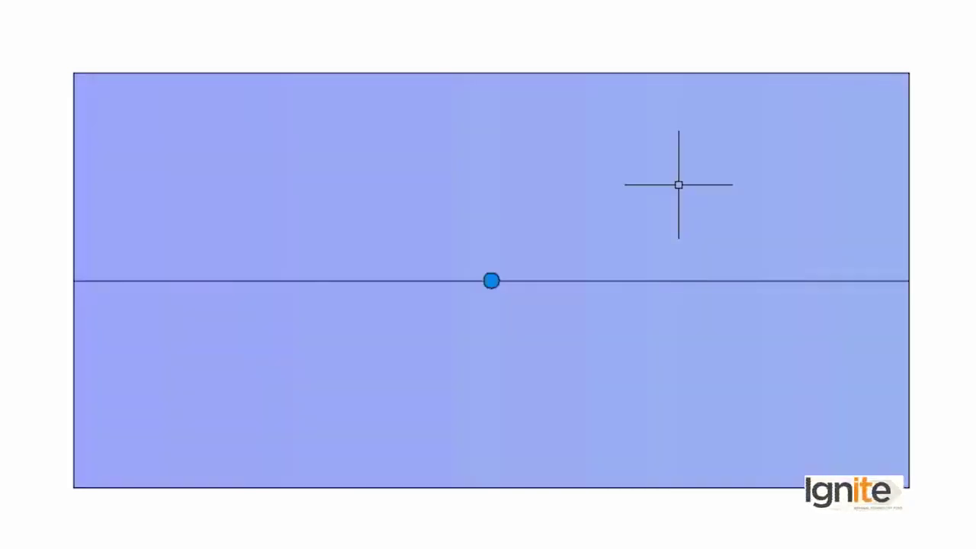
right_click(677, 168)
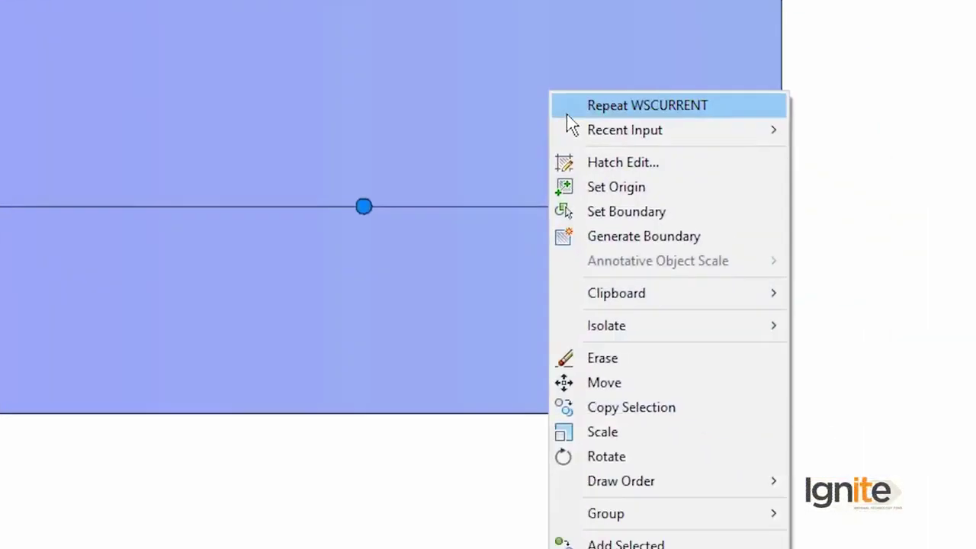
mouse_move(461, 388)
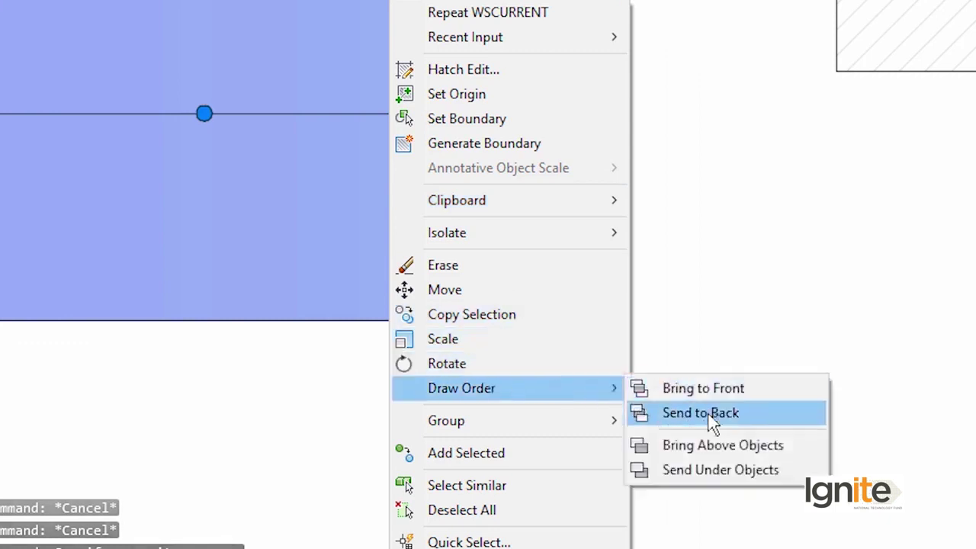
click(711, 414)
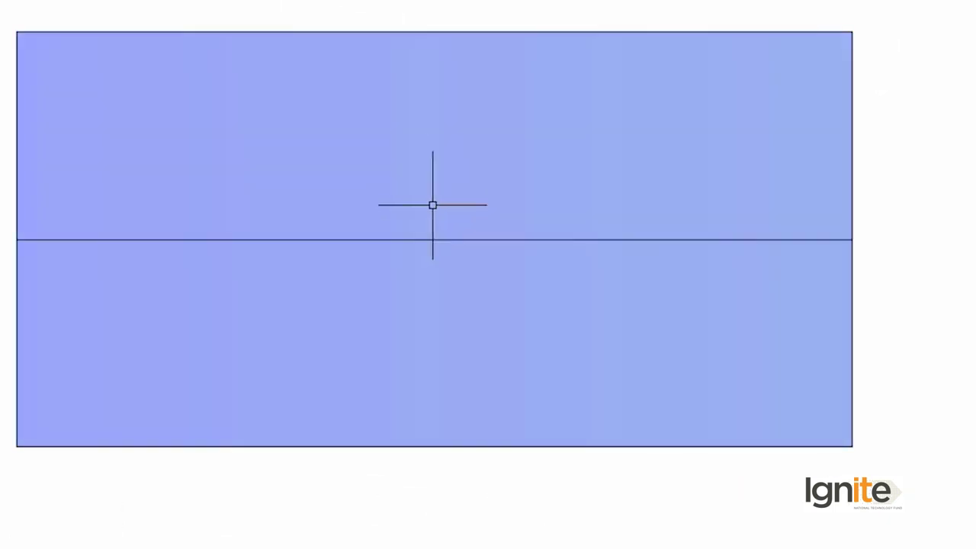
- Bring the blue gradient fill to the front of the draw order
right_click(430, 195)
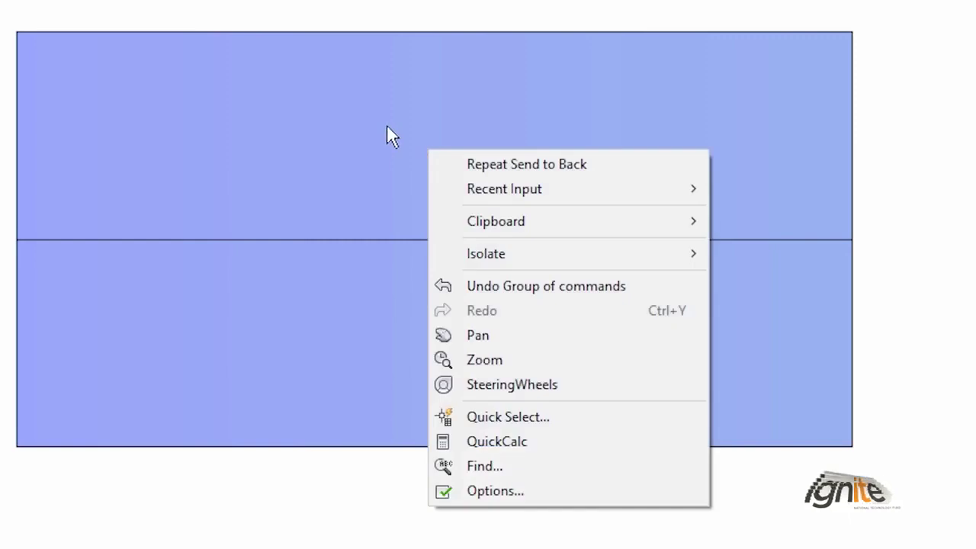
click(386, 124)
right_click(383, 115)
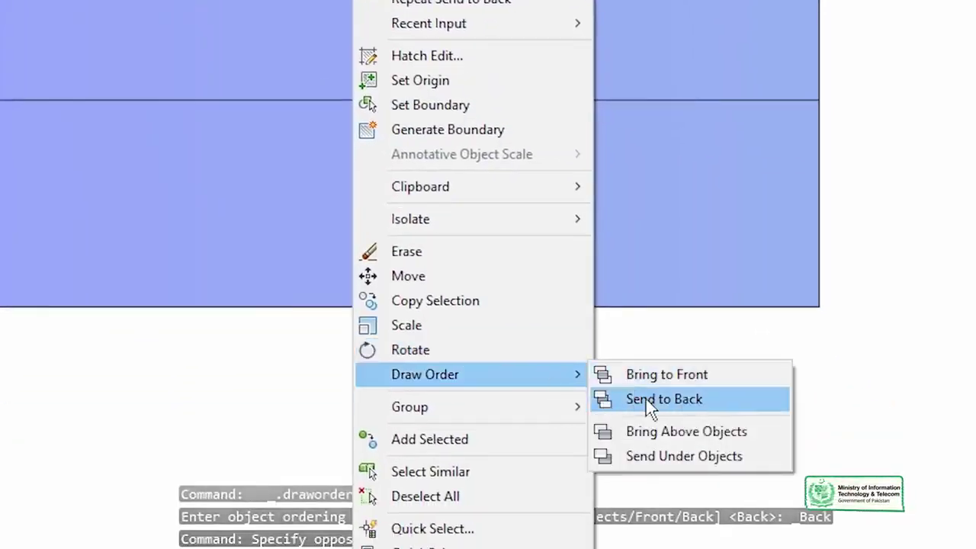
click(652, 374)
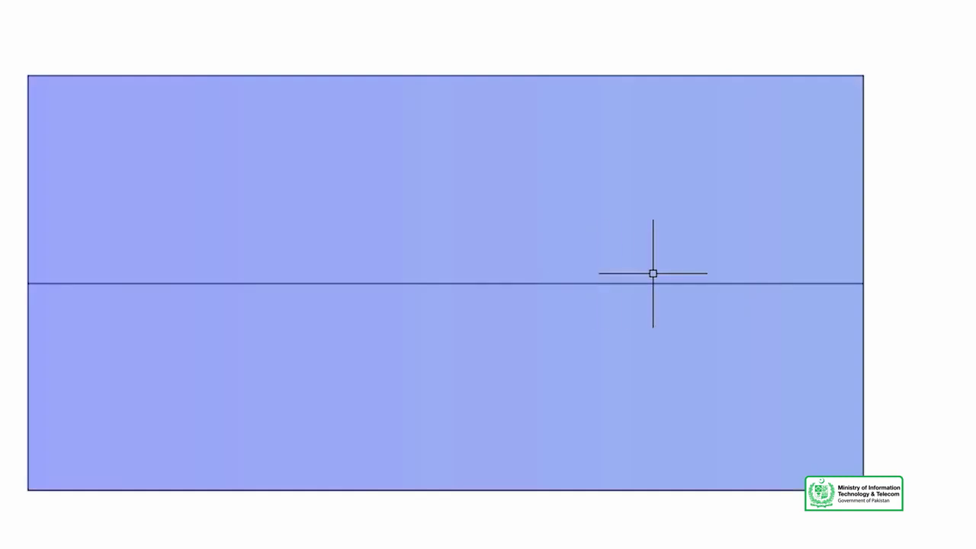
- Send the blue gradient fill to the back again with Draw Order
scroll(717, 270, down, 2)
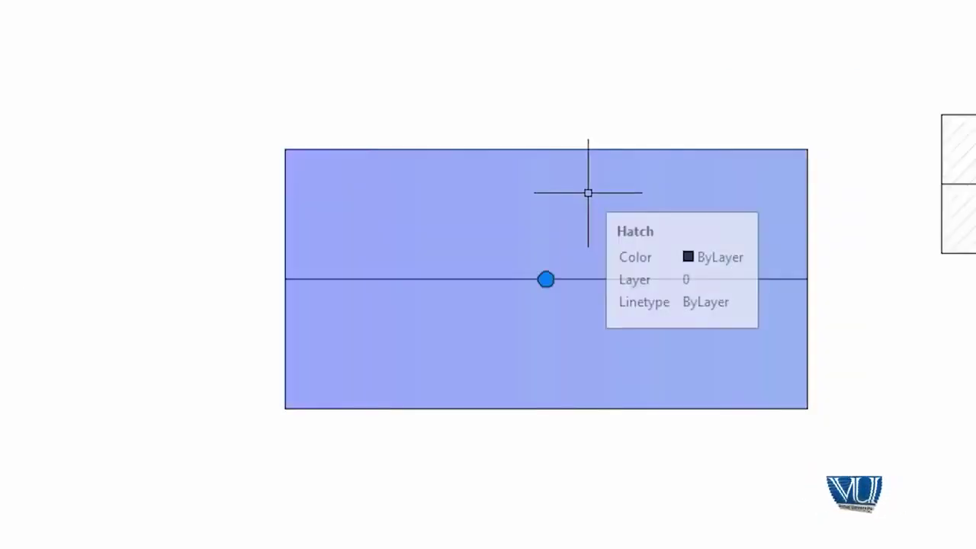
right_click(588, 193)
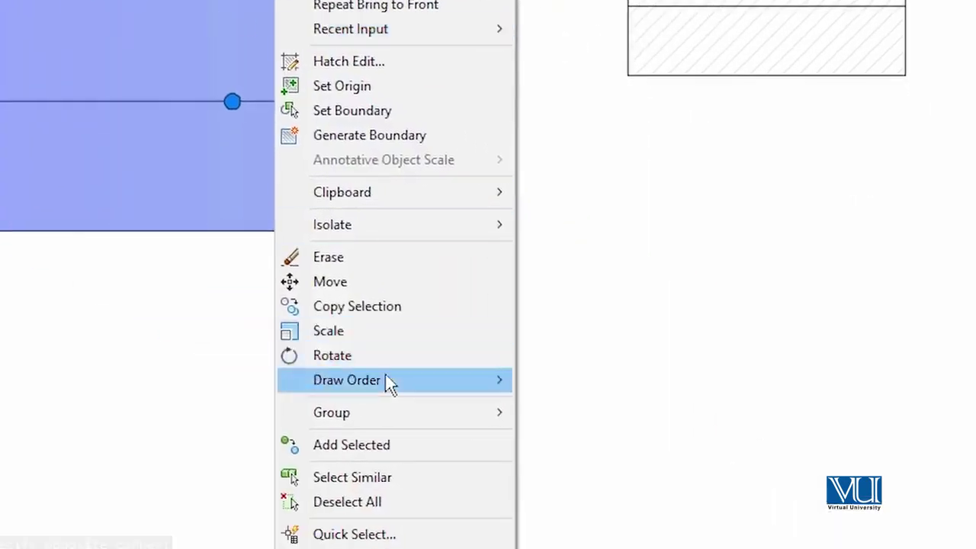
mouse_move(347, 379)
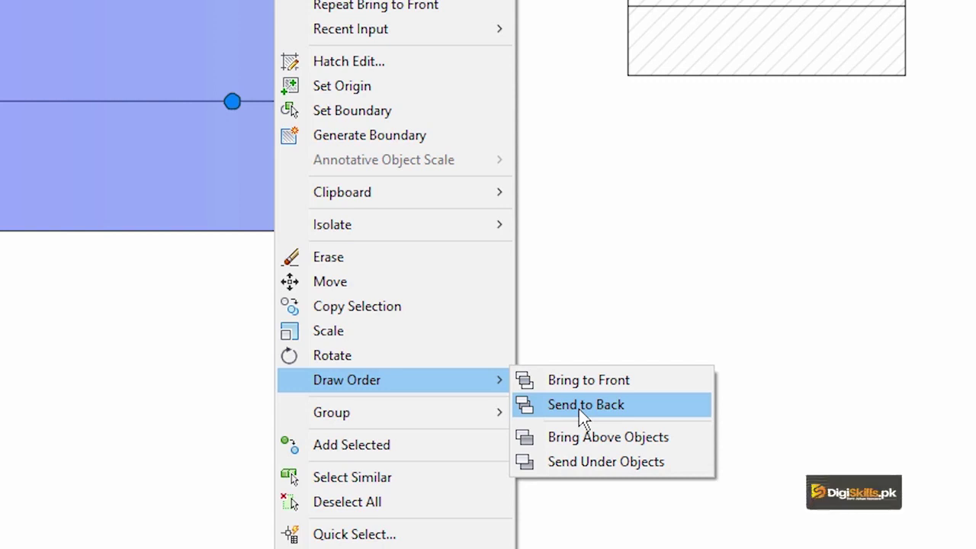
click(696, 277)
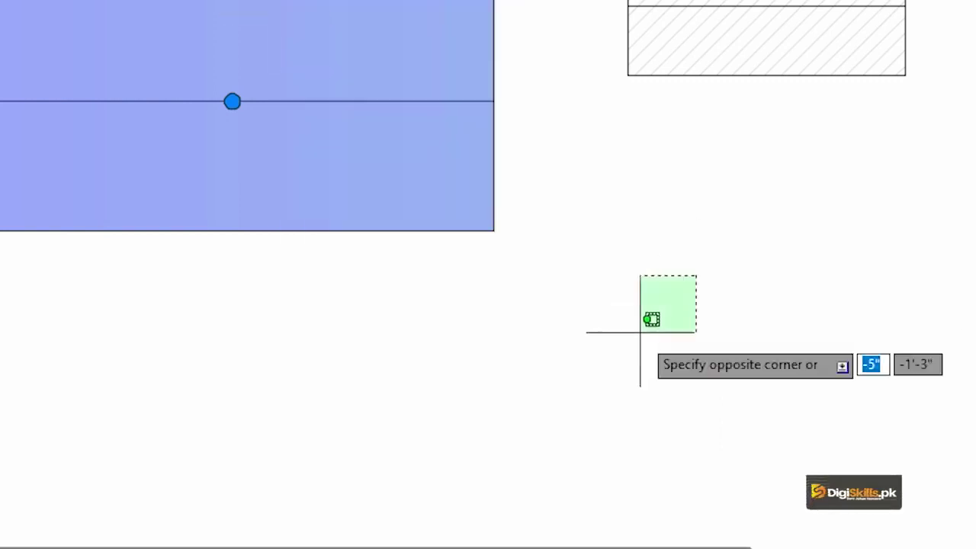